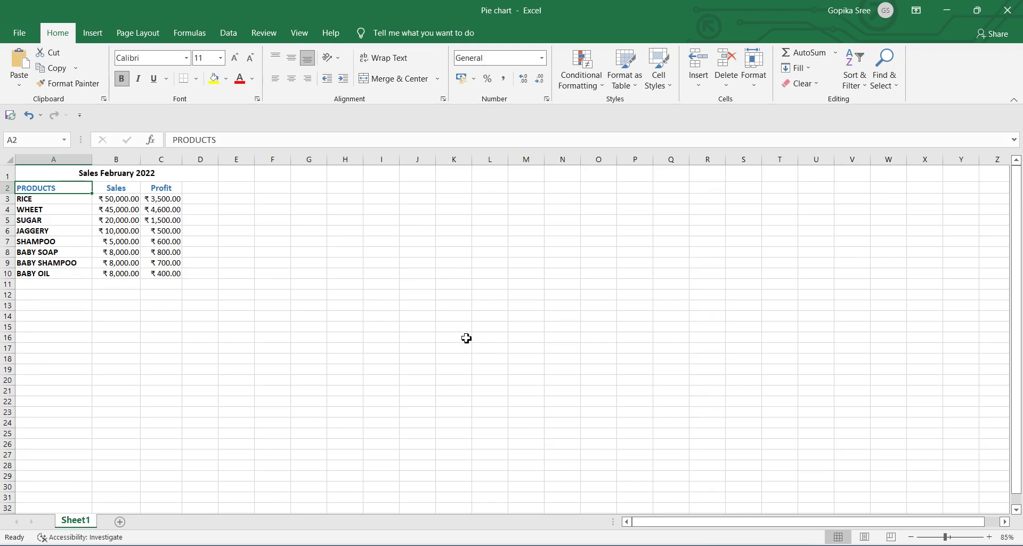
# - Select the sales and profit table, then clear it and pick empty cell E8 beside it
pyautogui.click(69, 219)
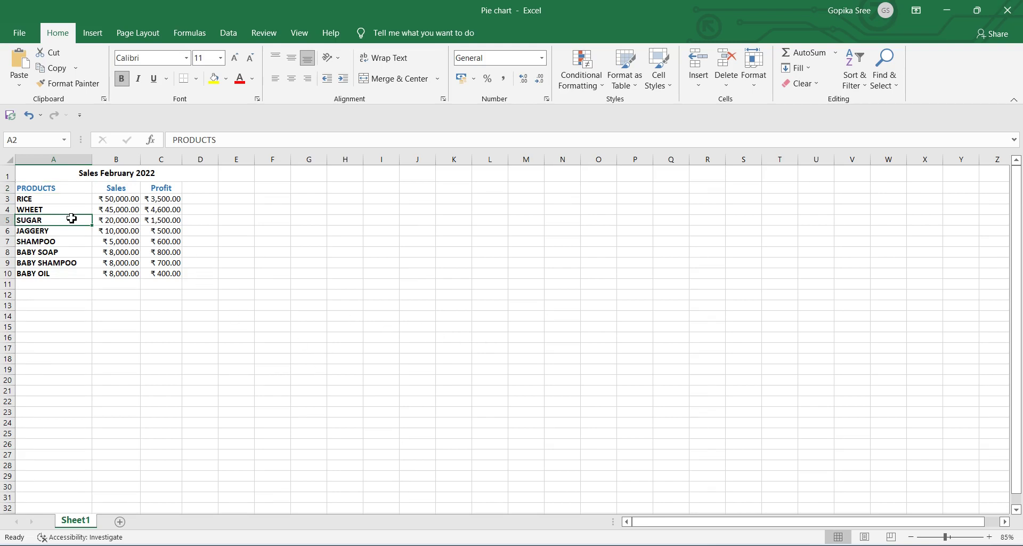
pyautogui.moveTo(34, 169)
pyautogui.mouseDown()
pyautogui.moveTo(156, 256)
pyautogui.moveTo(157, 274)
pyautogui.mouseUp()
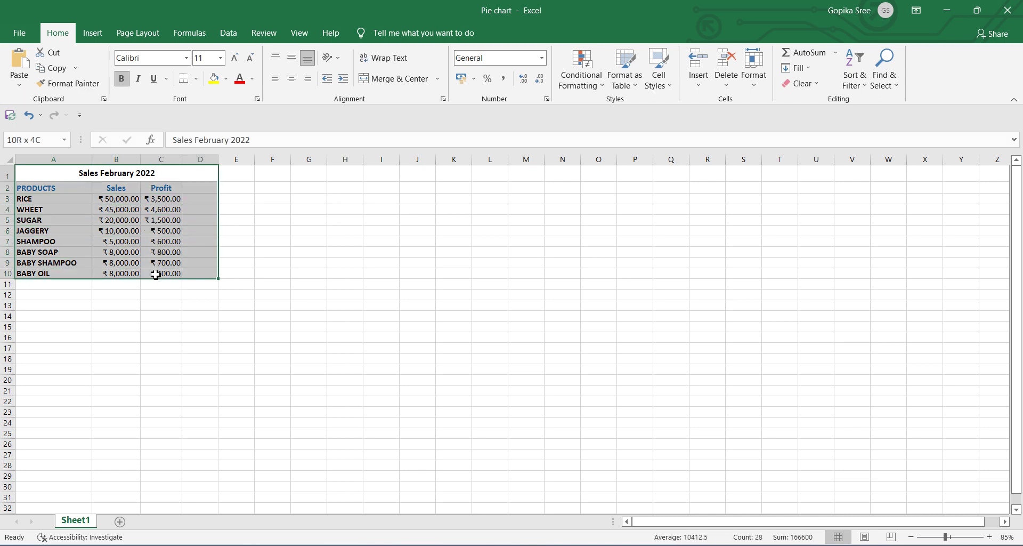
pyautogui.click(381, 348)
pyautogui.click(47, 183)
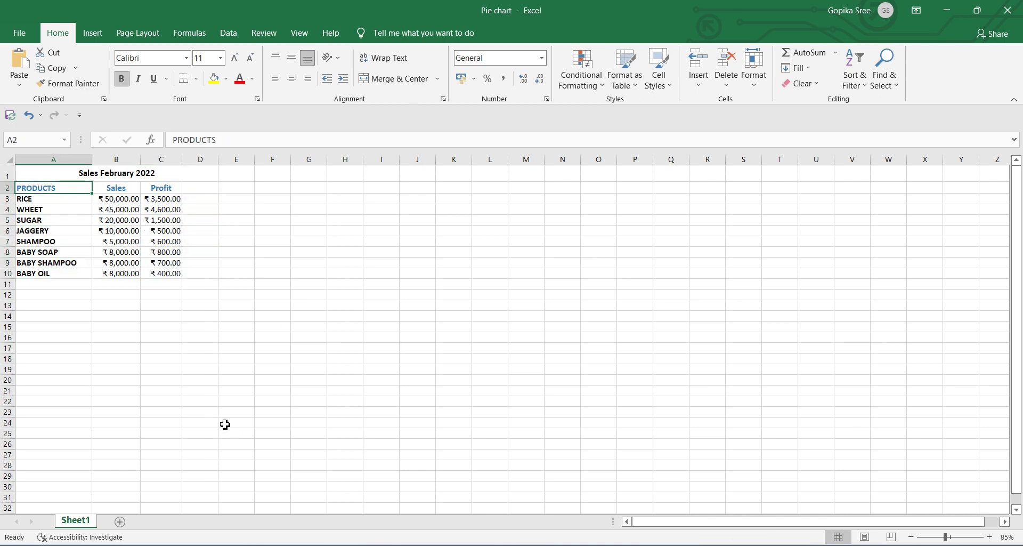
pyautogui.scroll(1, 162, 405)
pyautogui.scroll(2, 135, 384)
pyautogui.scroll(3, 134, 383)
pyautogui.scroll(-1, 134, 383)
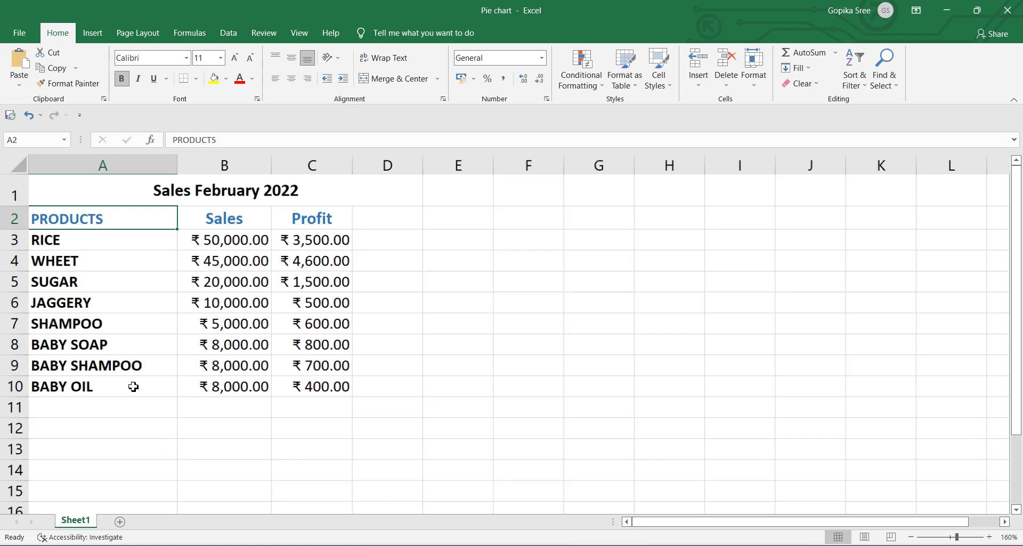
pyautogui.click(455, 348)
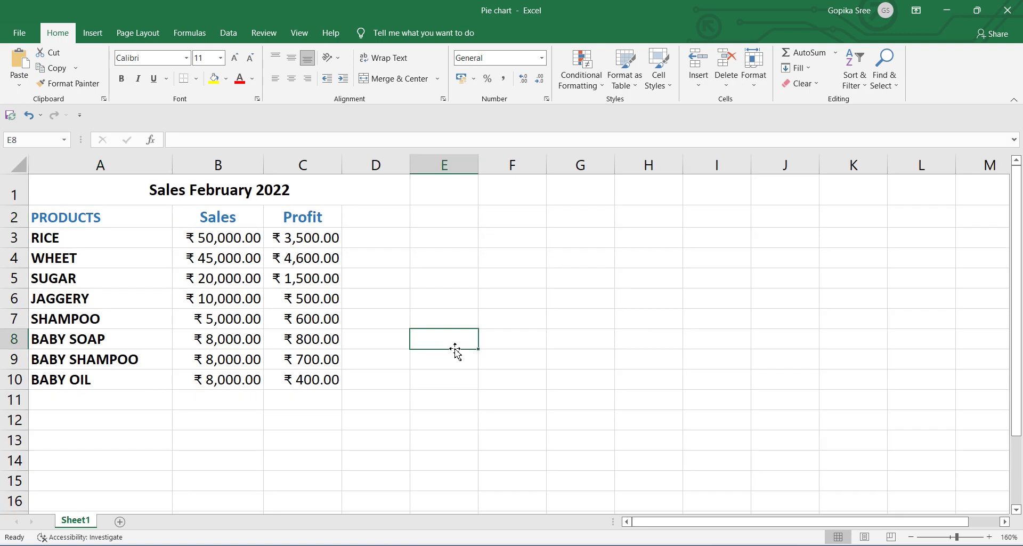
# - Insert a 2-D pie chart and move it to the right of the table
pyautogui.click(95, 37)
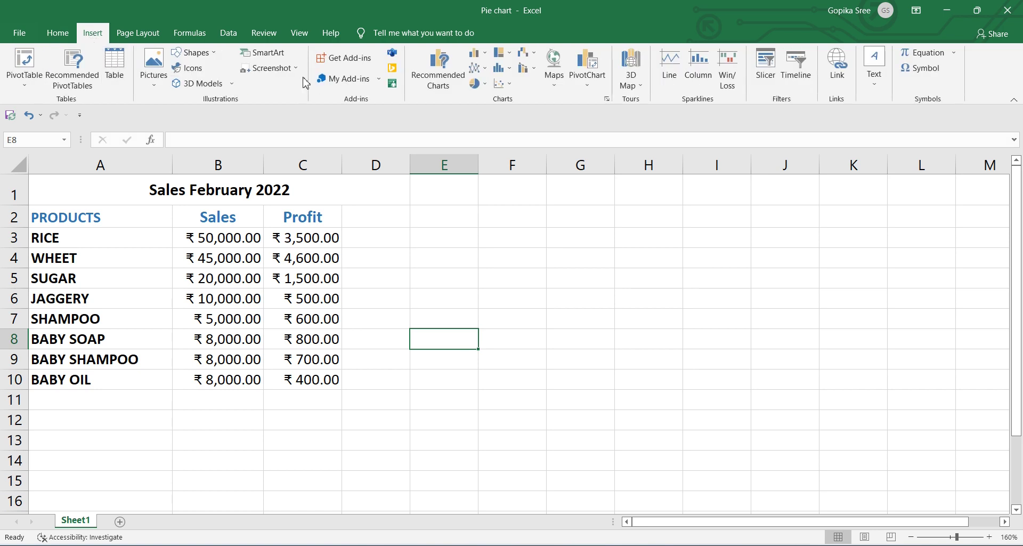
pyautogui.click(486, 91)
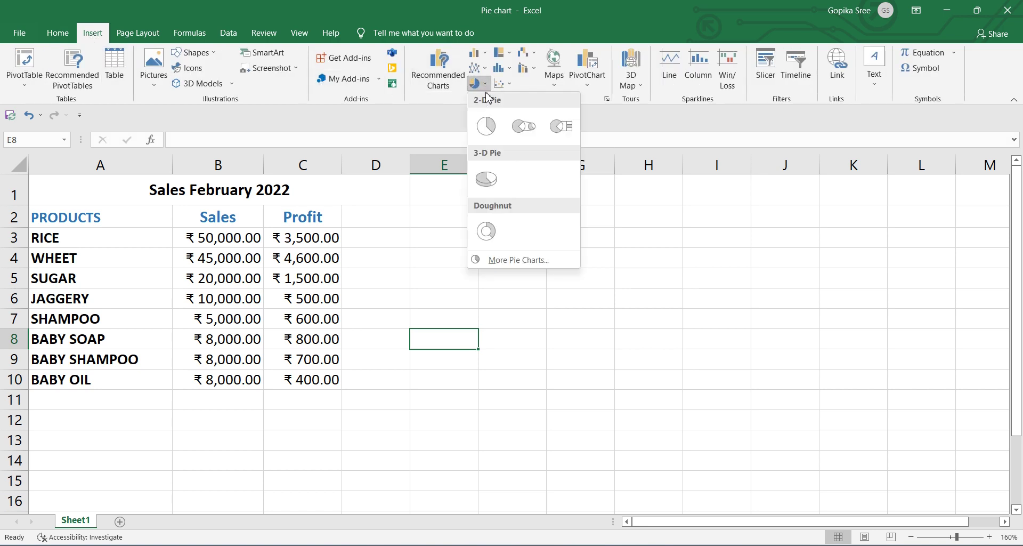
pyautogui.click(486, 129)
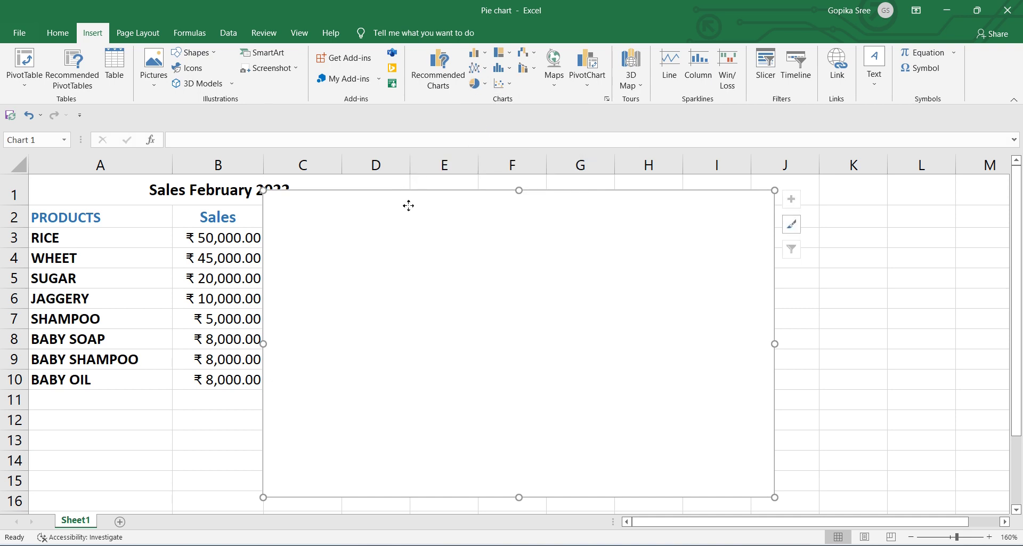
pyautogui.moveTo(409, 205); pyautogui.dragTo(490, 201)
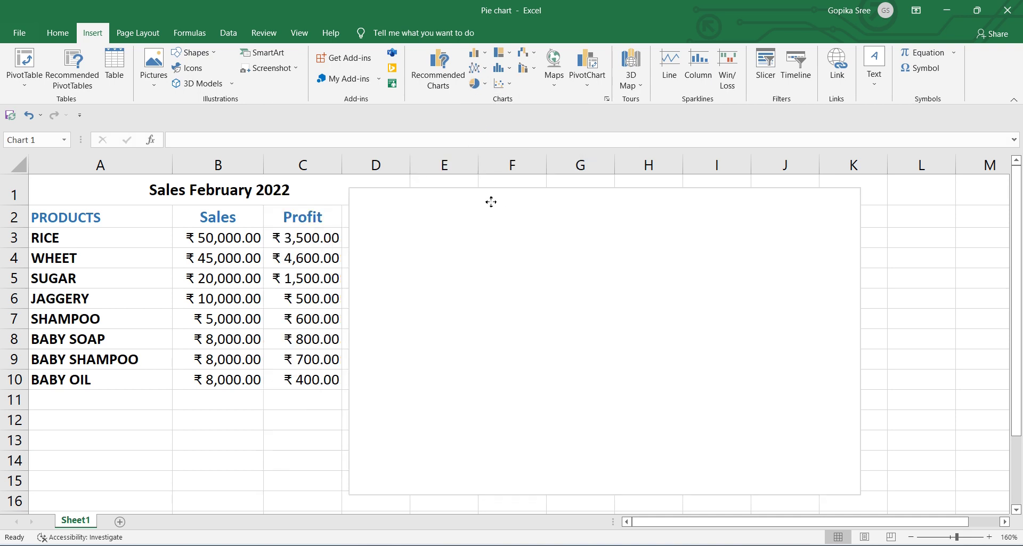
pyautogui.moveTo(491, 201); pyautogui.dragTo(493, 191)
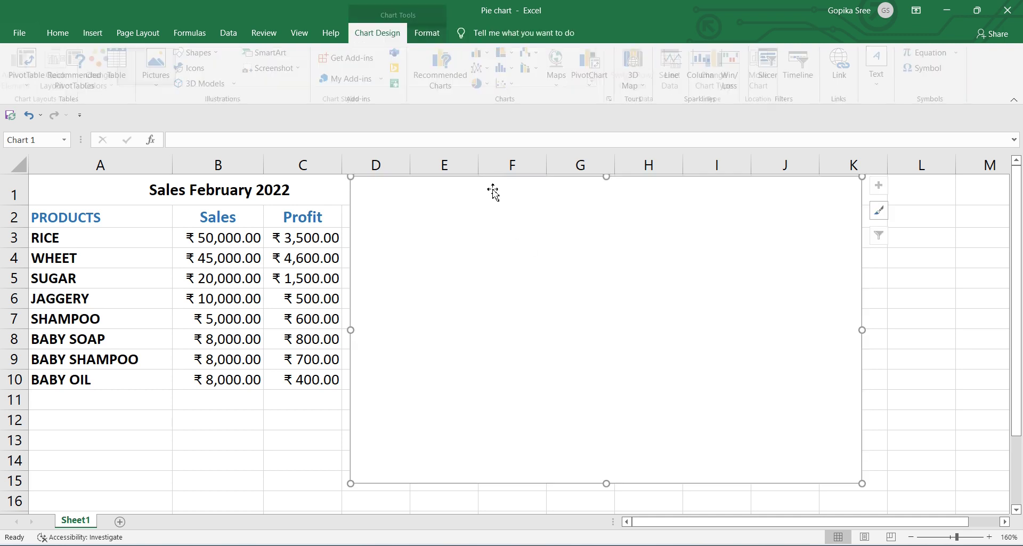
# - Add a chart series named from A1 (Sales February 2022) with values B3:B10
pyautogui.rightClick(536, 265)
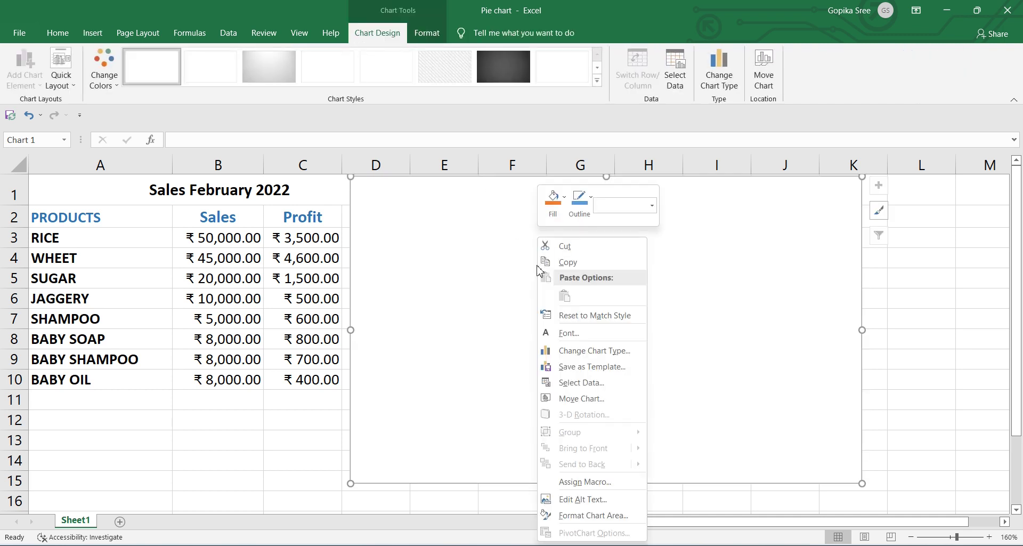
pyautogui.click(593, 384)
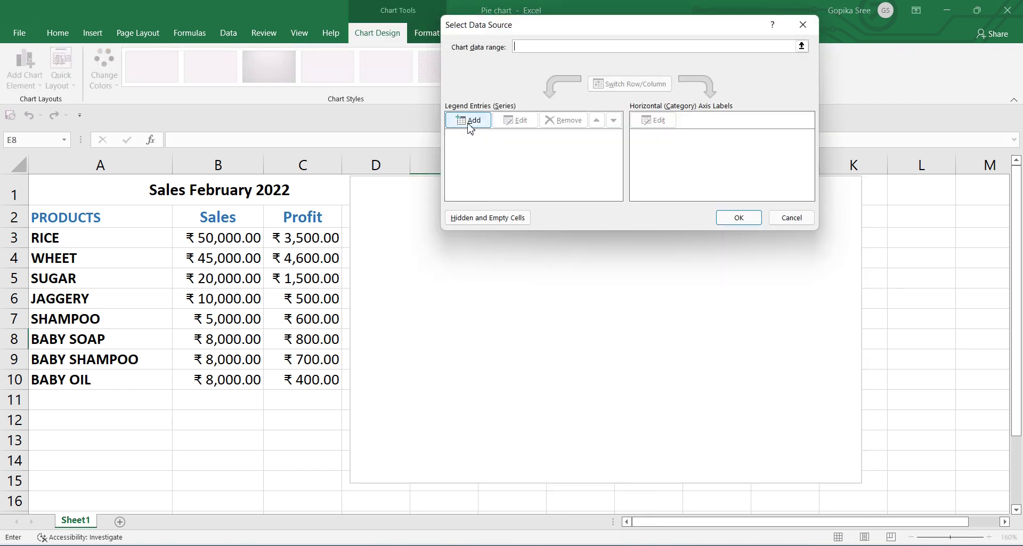
pyautogui.click(469, 126)
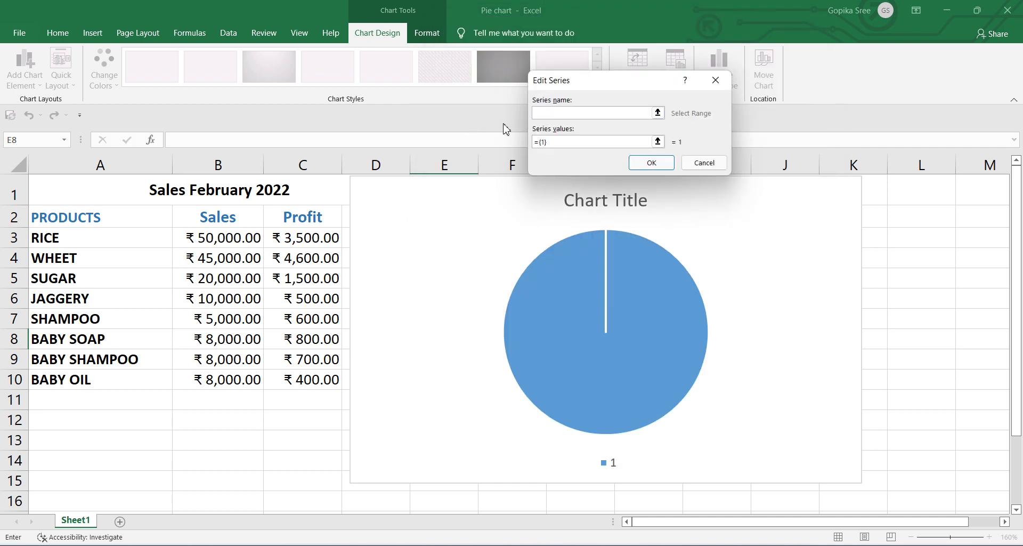
pyautogui.click(235, 191)
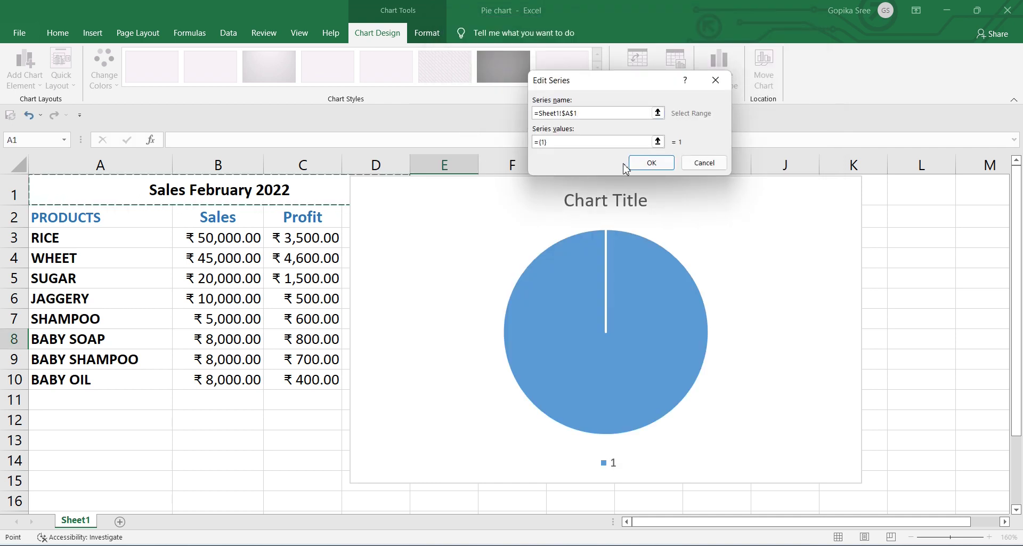
pyautogui.click(629, 142)
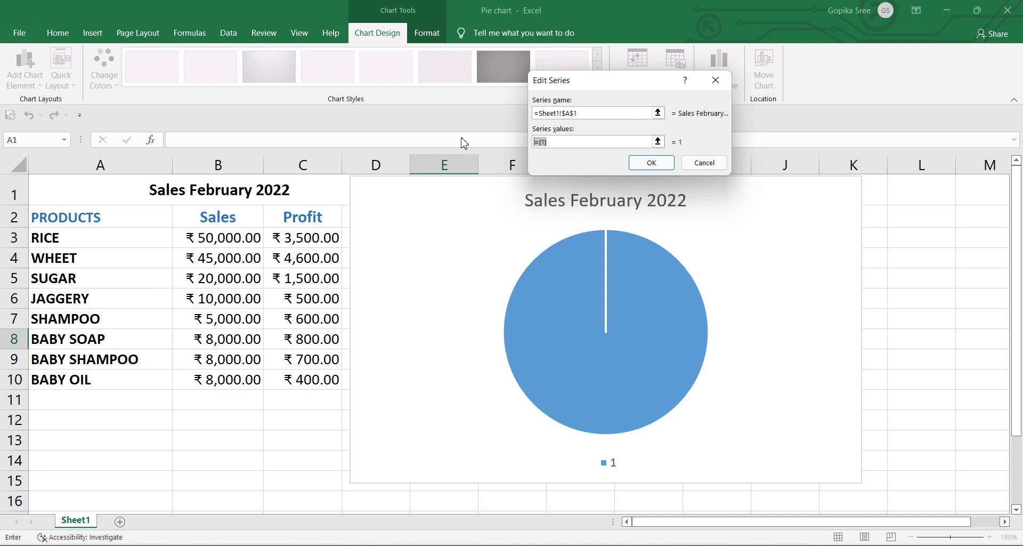
pyautogui.press('BackSpace')
pyautogui.moveTo(227, 237); pyautogui.dragTo(203, 380)
pyautogui.click(660, 162)
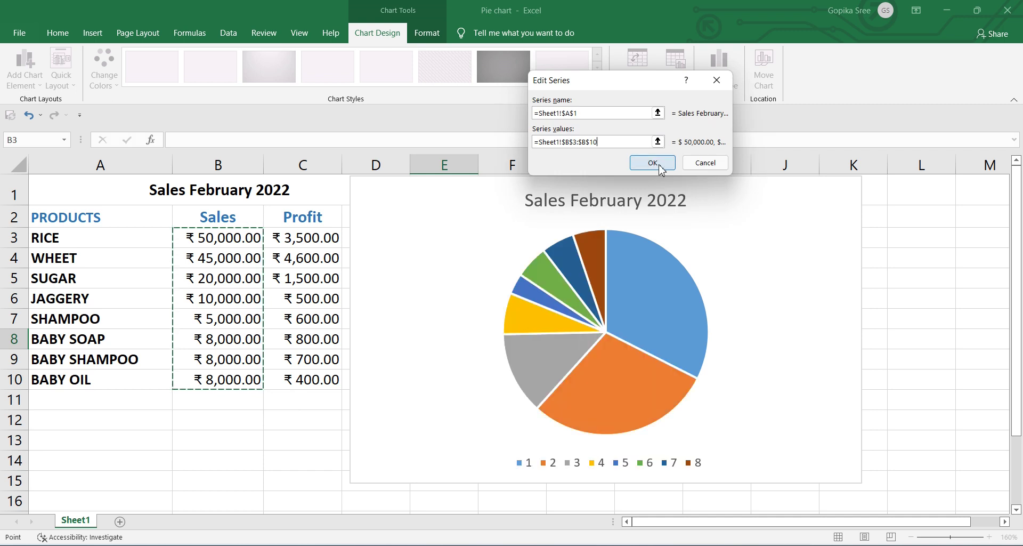
# - Use the product names in A3:A10, RICE to BABY OIL, as the slice labels
pyautogui.click(655, 121)
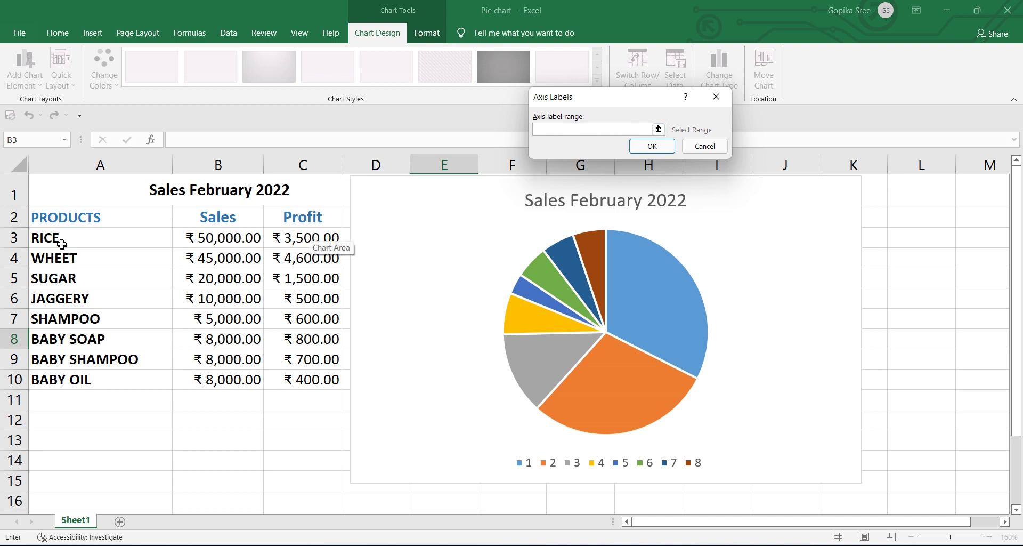
pyautogui.moveTo(62, 239); pyautogui.dragTo(62, 379)
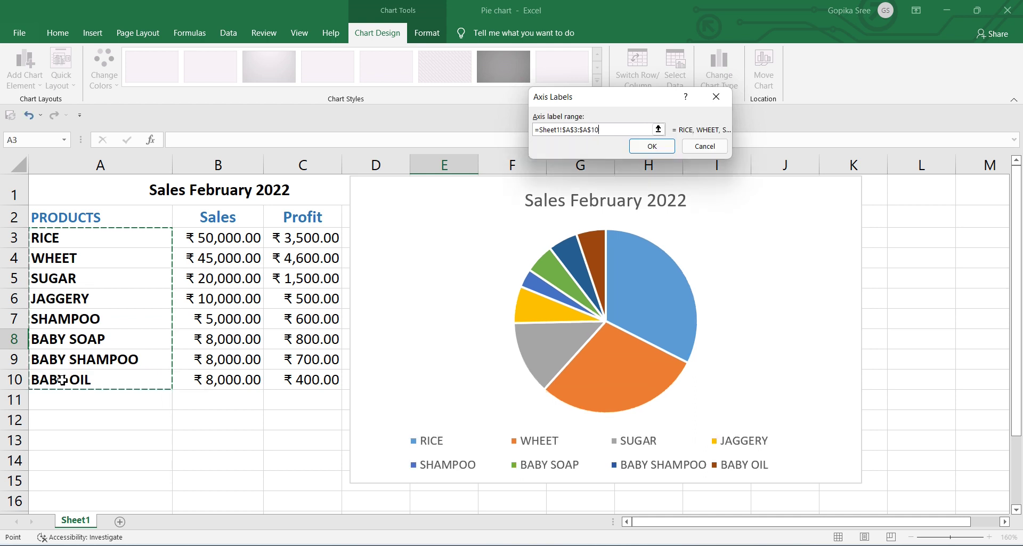
pyautogui.click(656, 146)
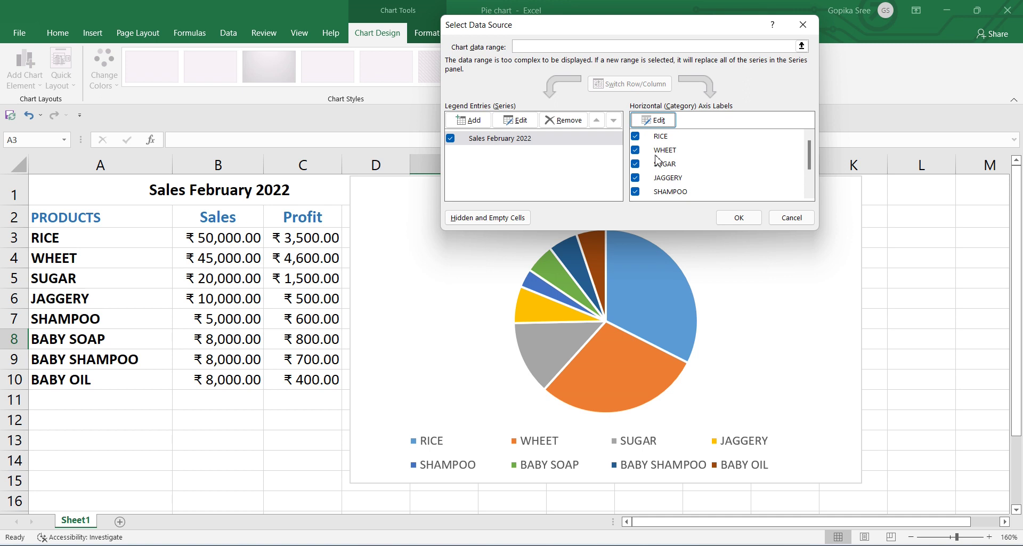
pyautogui.click(739, 218)
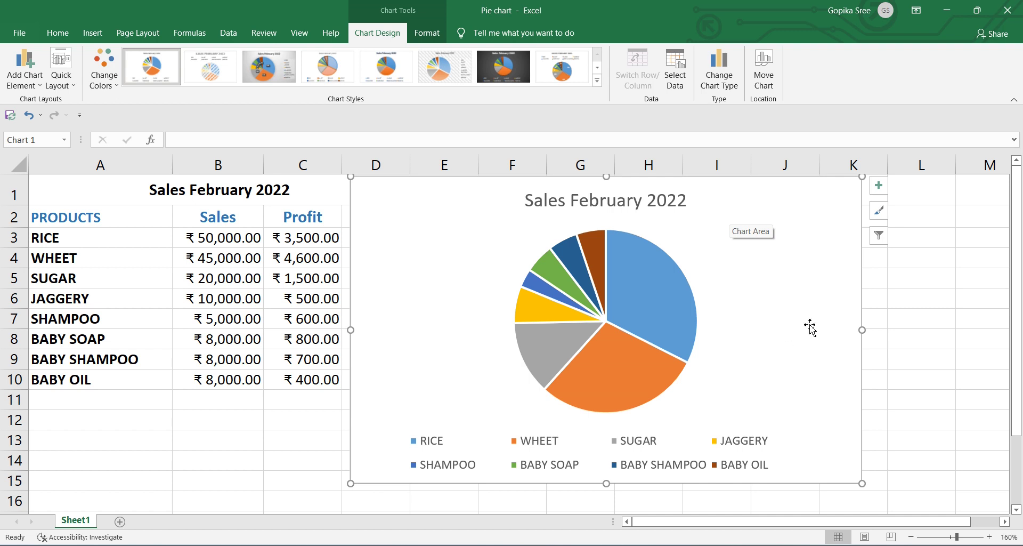
# - Add data labels to the pie slices and open their More Options formatting pane
pyautogui.click(884, 191)
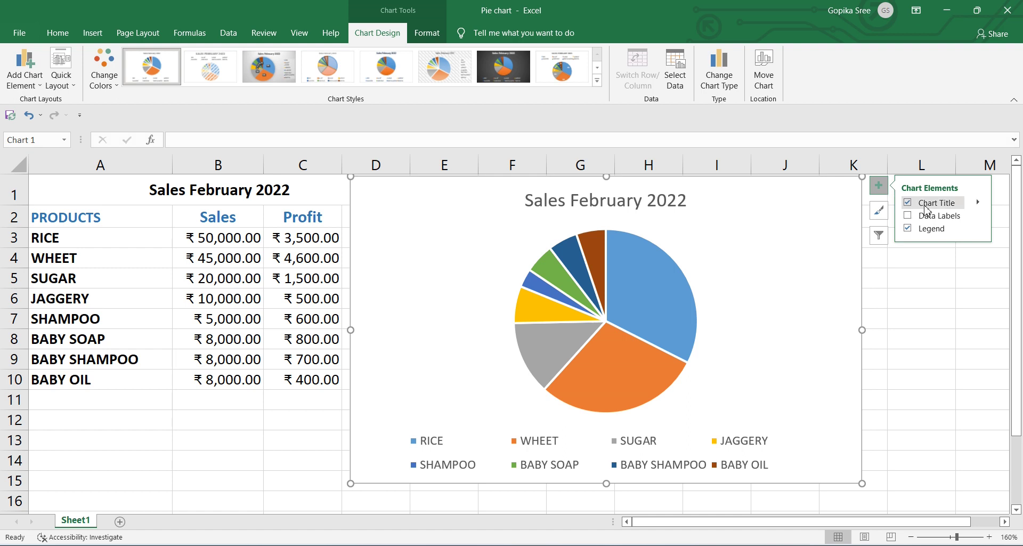
pyautogui.click(979, 214)
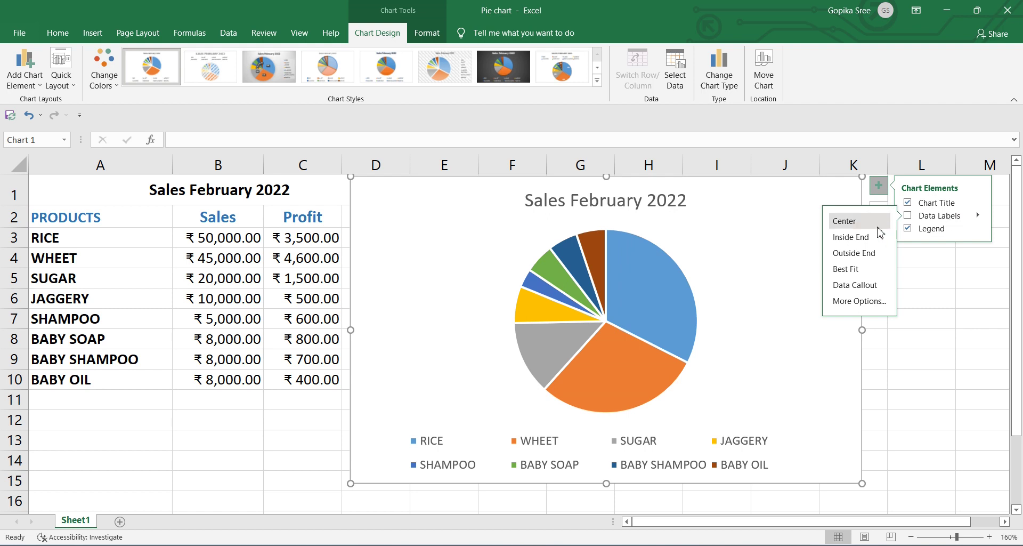
pyautogui.click(857, 301)
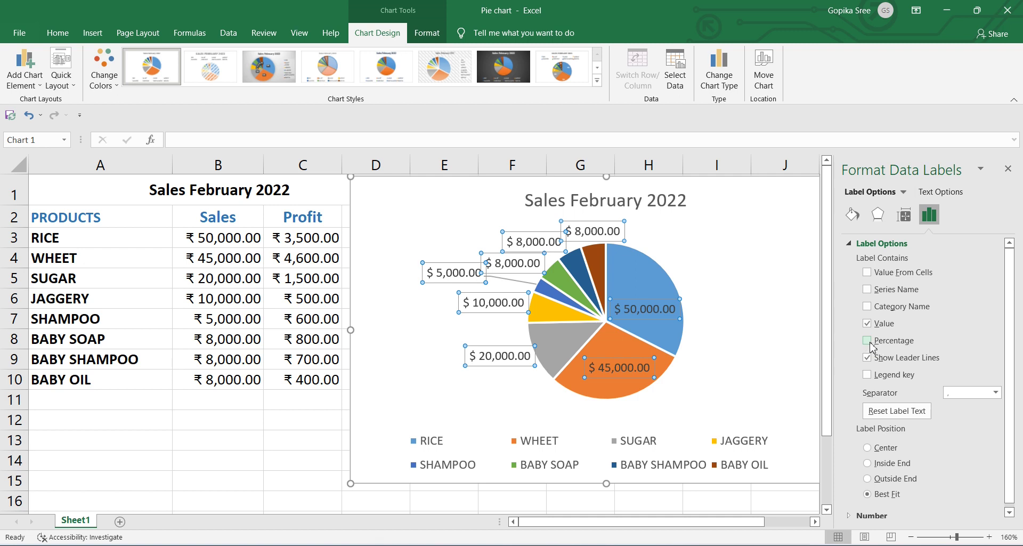
# - Make the data labels show value and percentage, dropping the series name
pyautogui.click(868, 341)
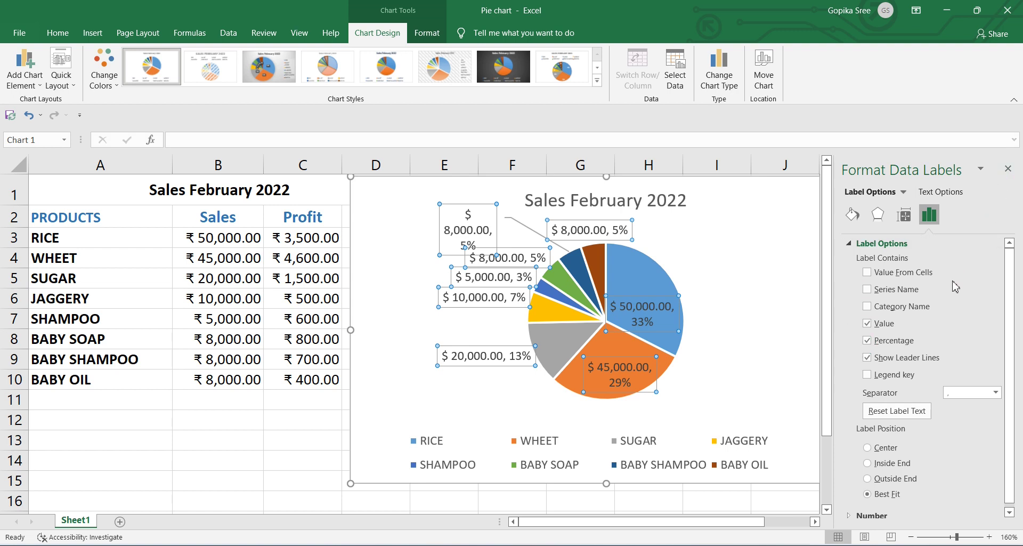
pyautogui.click(867, 274)
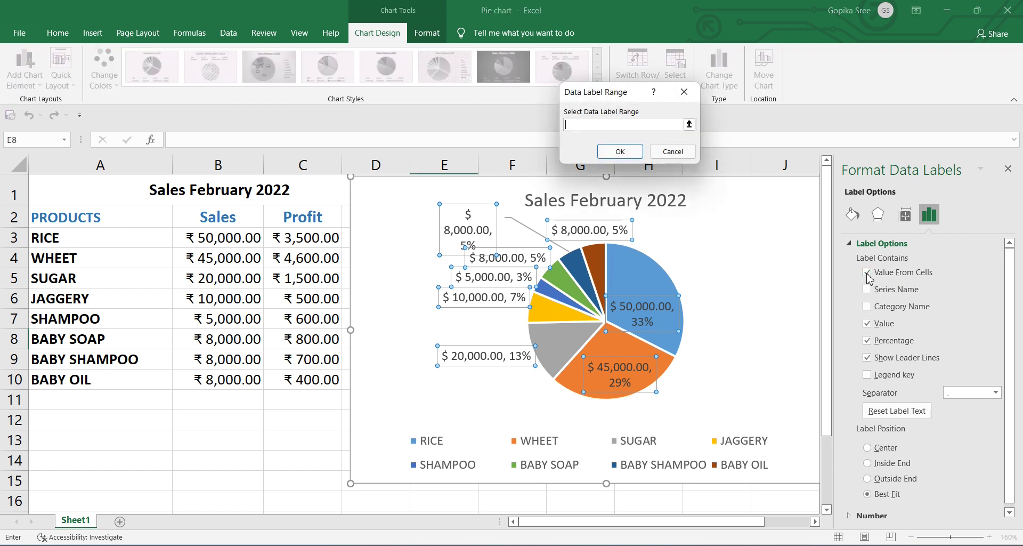
pyautogui.click(673, 152)
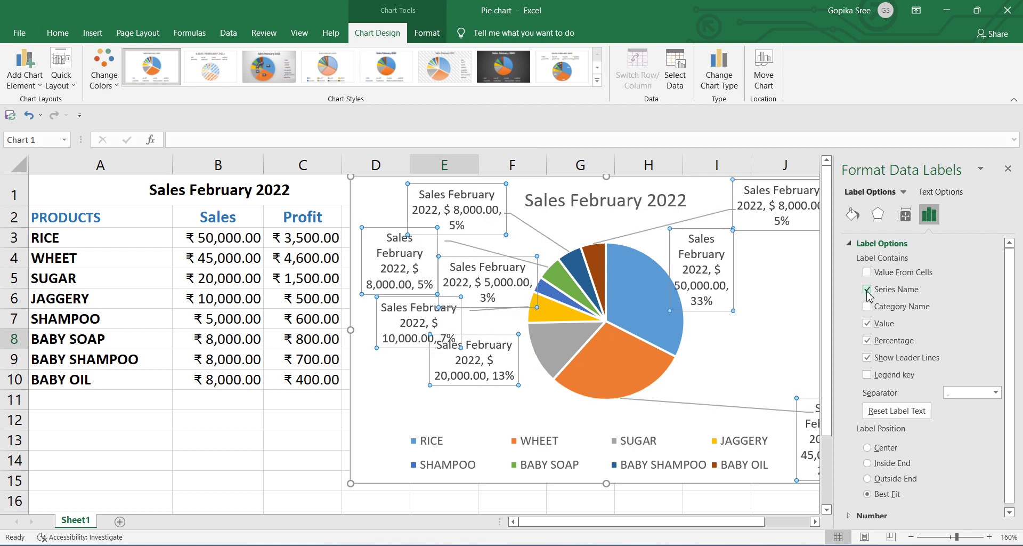
pyautogui.click(867, 291)
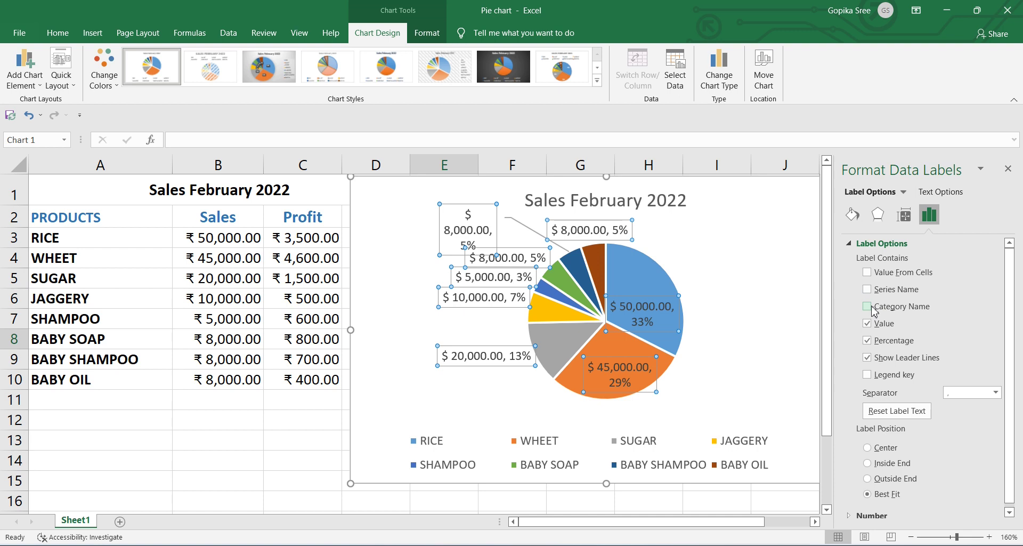
pyautogui.click(868, 306)
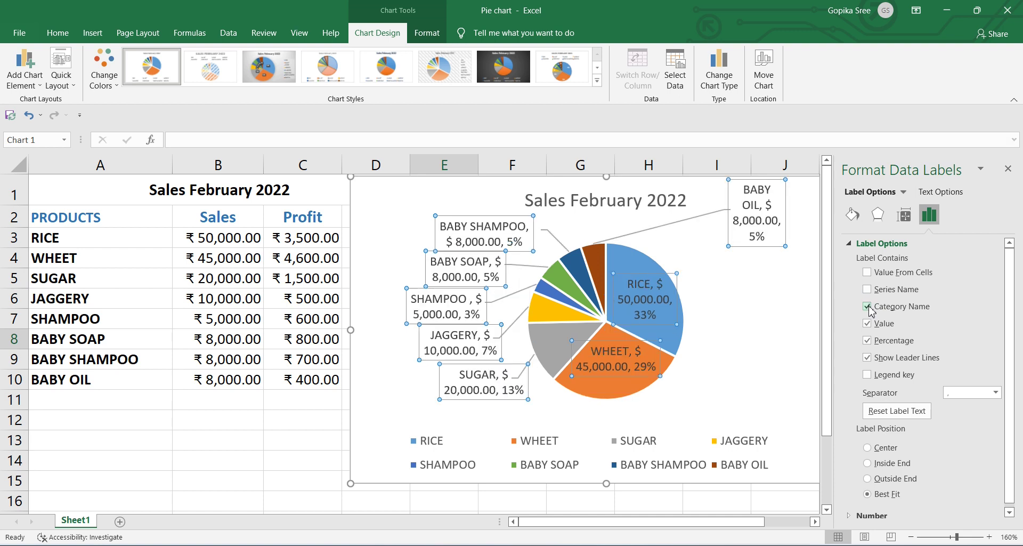
# - Turn the data labels' leader lines off
pyautogui.click(868, 358)
pyautogui.click(868, 358)
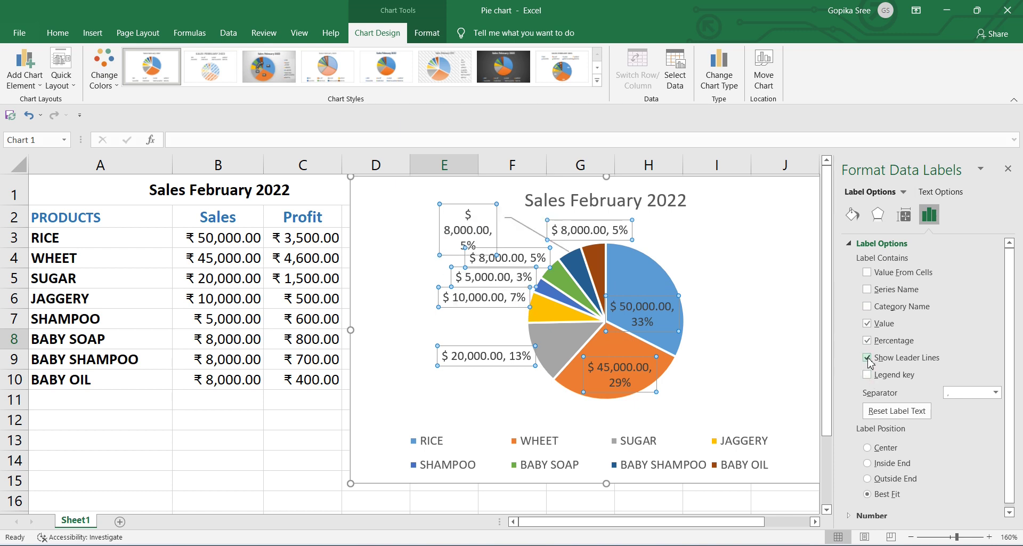
pyautogui.click(867, 358)
pyautogui.click(868, 358)
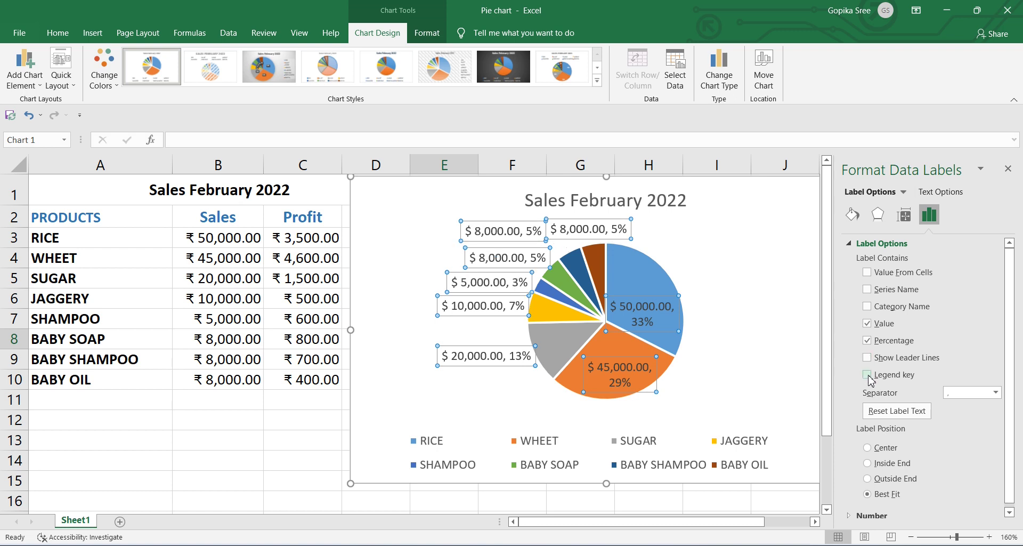
# - Add legend keys to the data labels, settle on Best Fit position, and close the pane
pyautogui.click(868, 375)
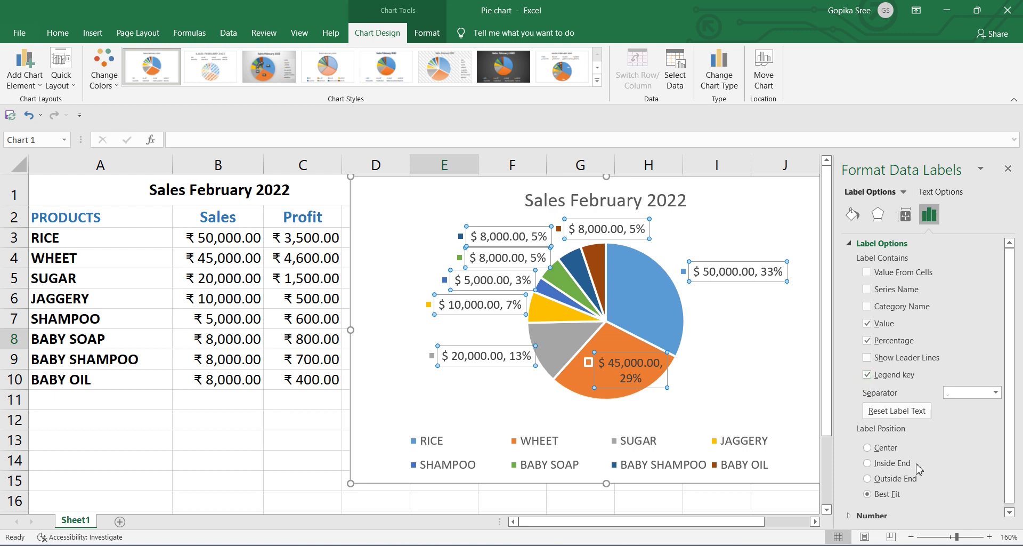
pyautogui.click(868, 448)
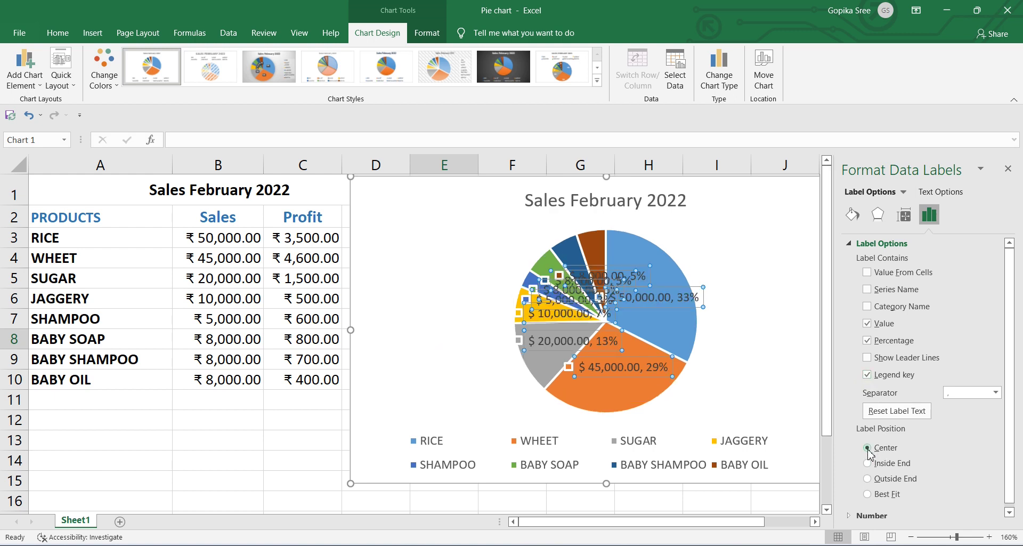
pyautogui.click(867, 463)
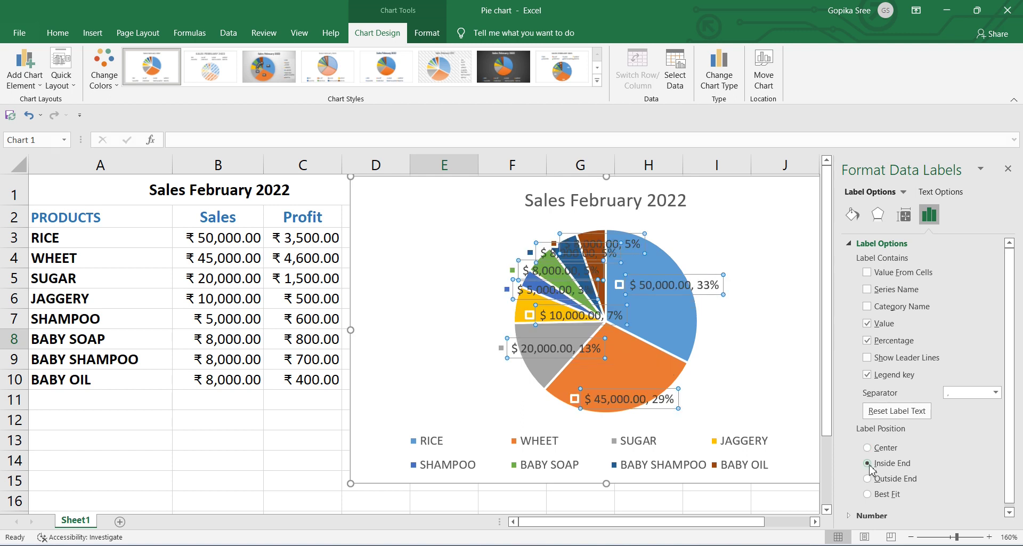
pyautogui.click(868, 493)
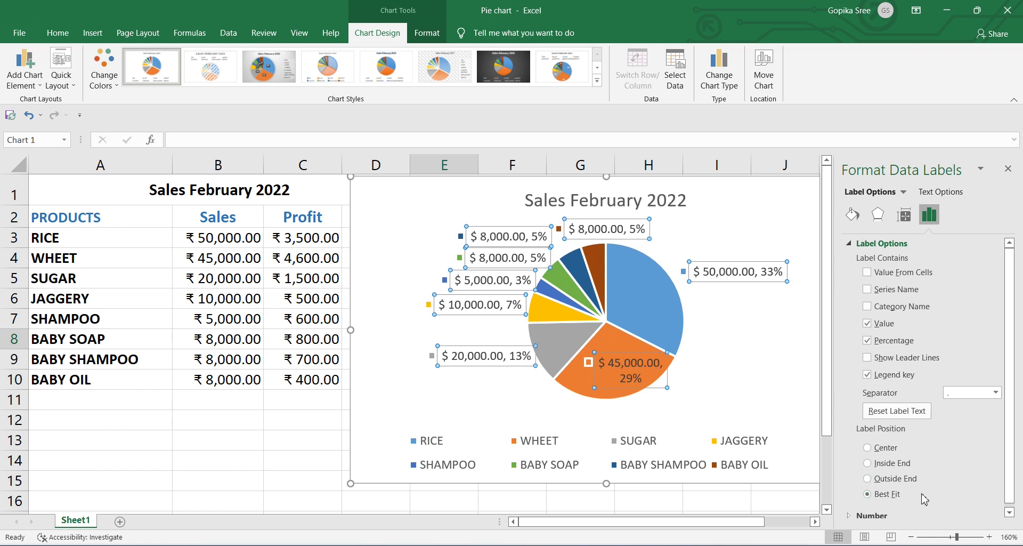
pyautogui.click(1008, 170)
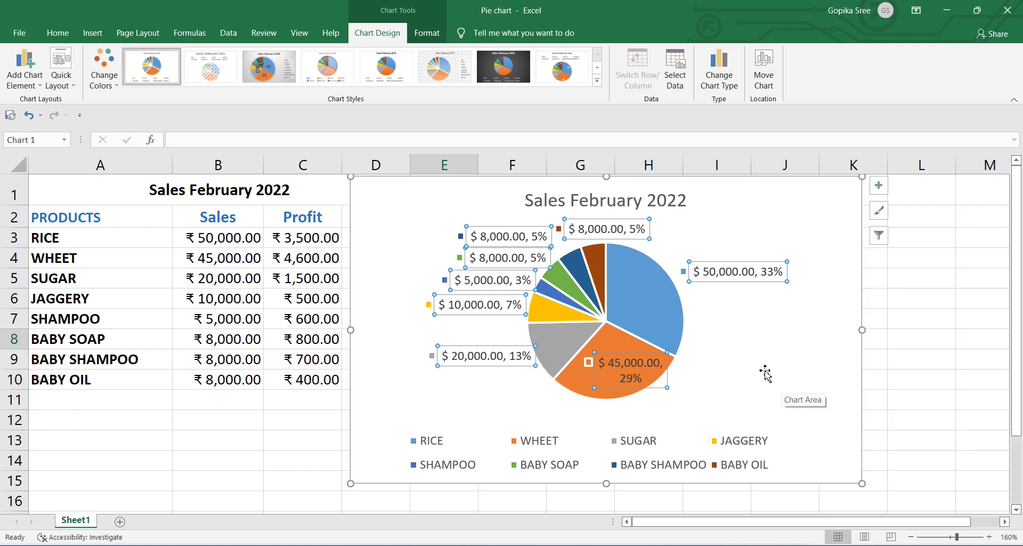
# - Zoom out and drag the chart's corner to stretch it over columns D–L, rows 1–21
pyautogui.scroll(-2, 717, 355)
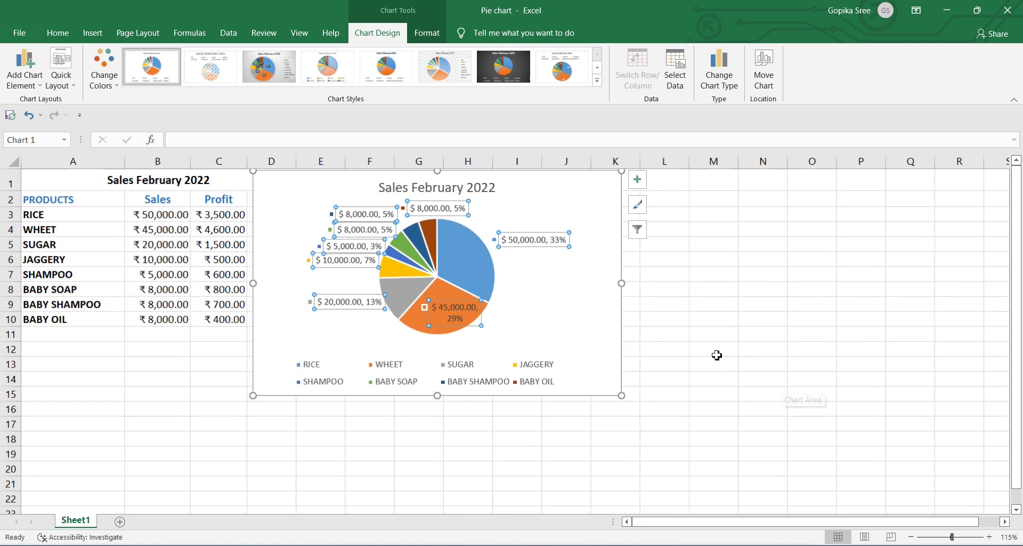
pyautogui.scroll(-1, 717, 355)
pyautogui.scroll(-1, 717, 355)
pyautogui.moveTo(545, 362); pyautogui.dragTo(592, 435)
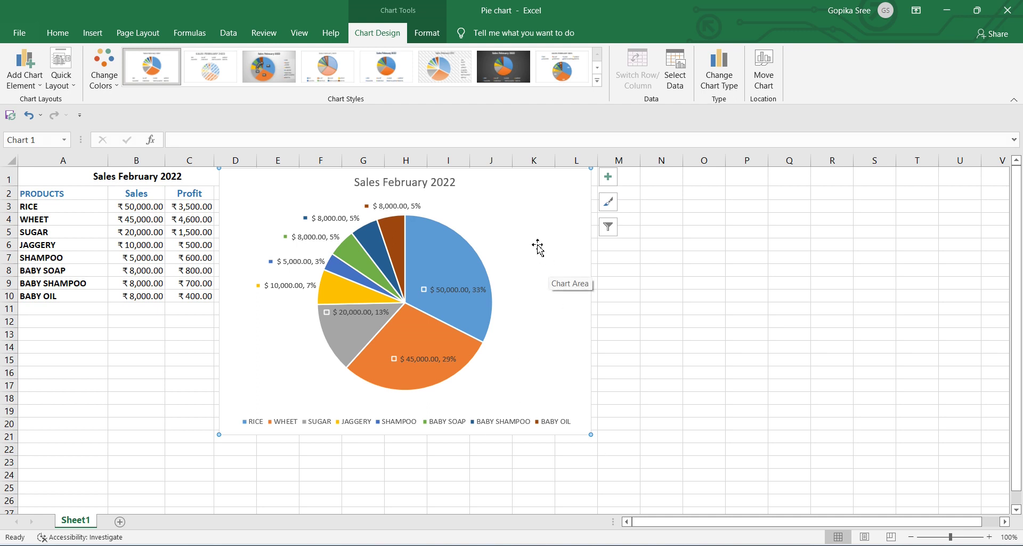
# - Set data labels to Outside End and undo an accidental RICE slice explosion
pyautogui.click(608, 177)
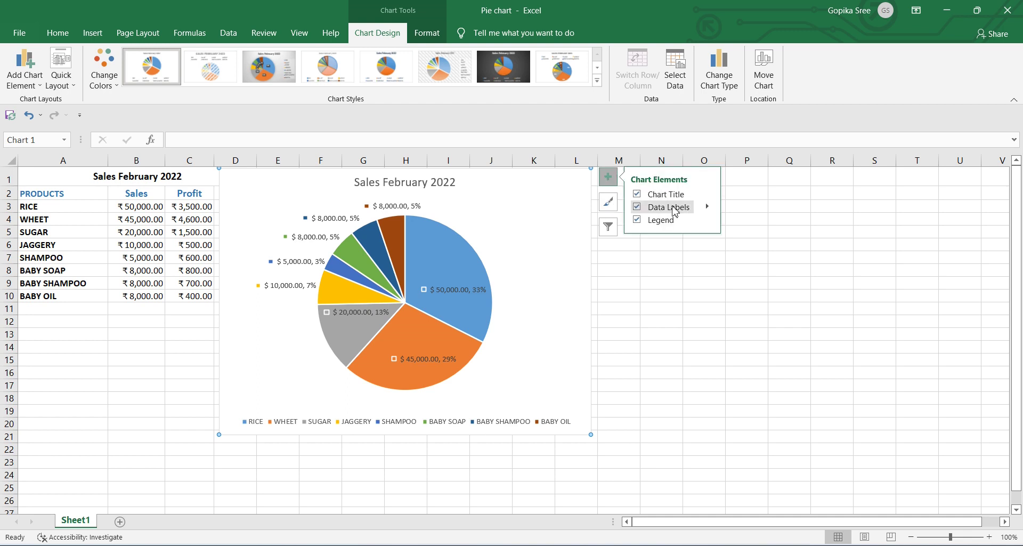
pyautogui.click(708, 208)
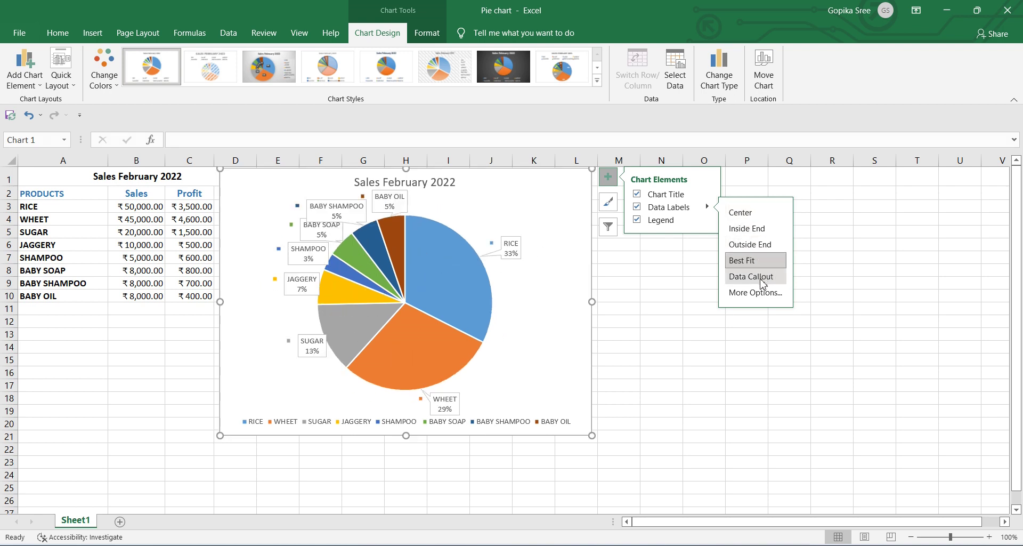
pyautogui.click(754, 246)
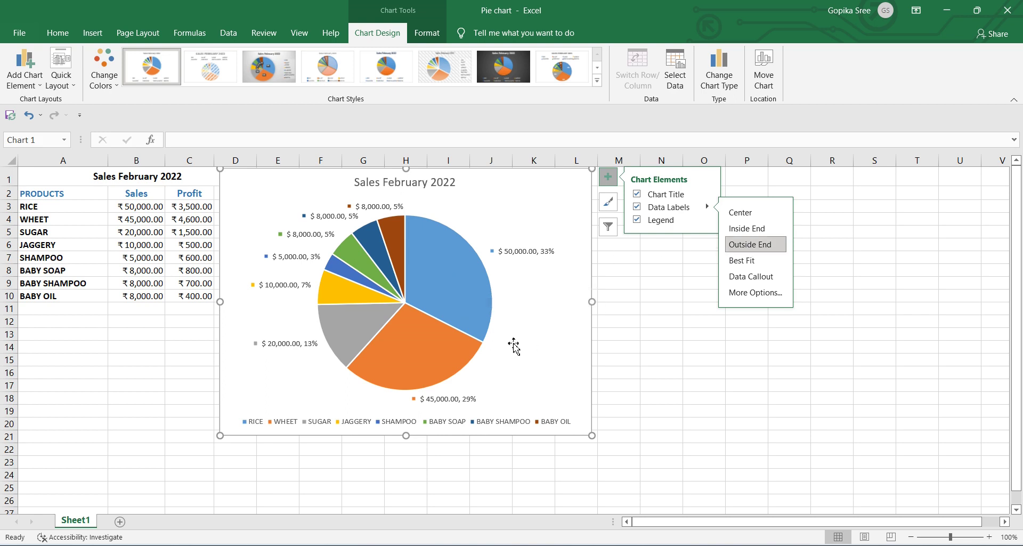
pyautogui.moveTo(450, 279)
pyautogui.moveTo(451, 279); pyautogui.dragTo(464, 275)
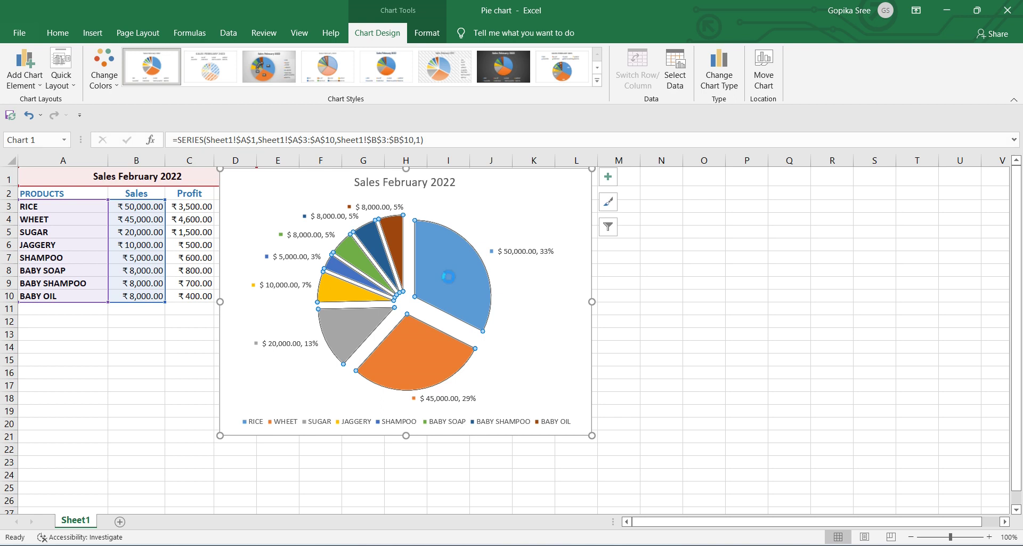
pyautogui.hotkey('ctrl', 'z')
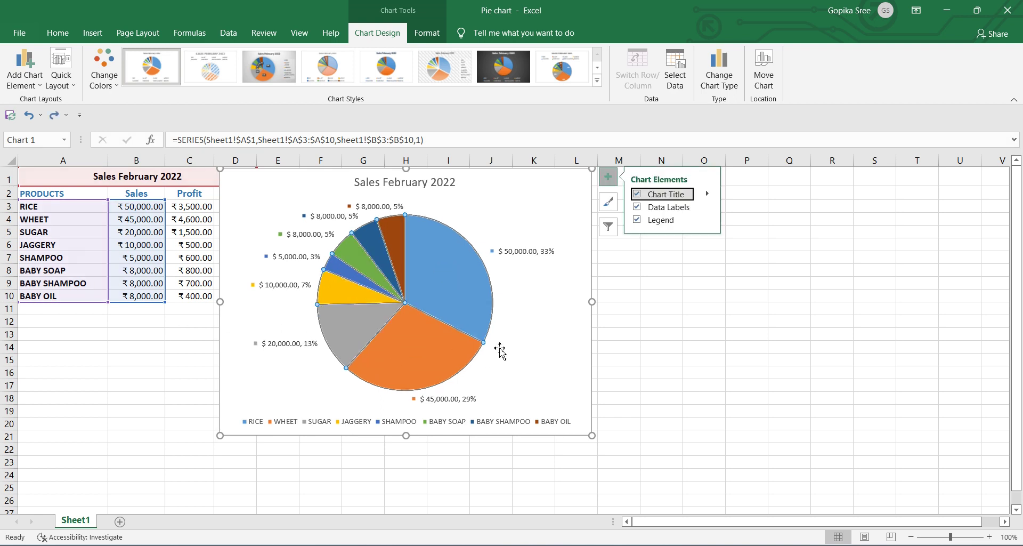
pyautogui.click(529, 337)
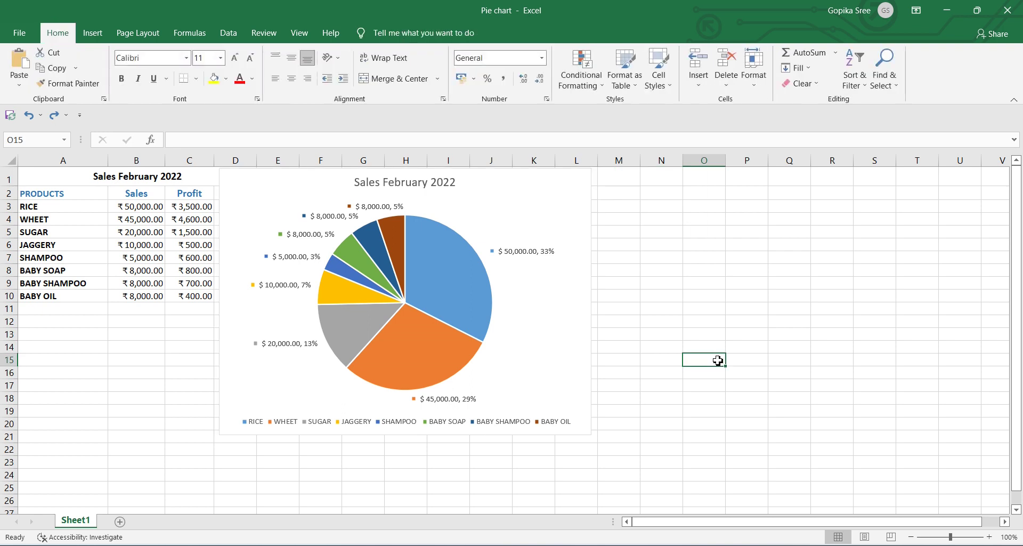
# - Insert a second 2-D pie chart beside the first, over columns M–S
pyautogui.click(99, 38)
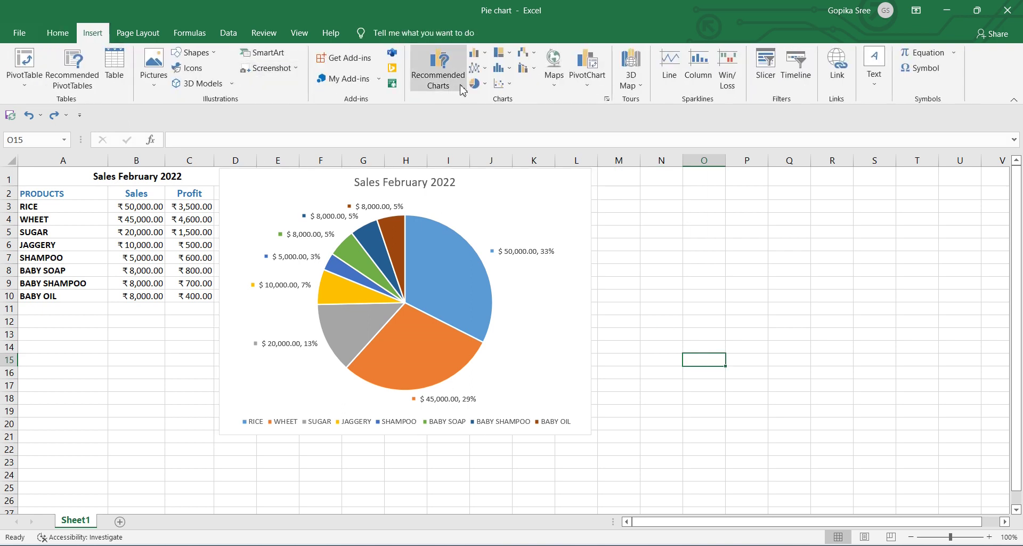
pyautogui.click(486, 85)
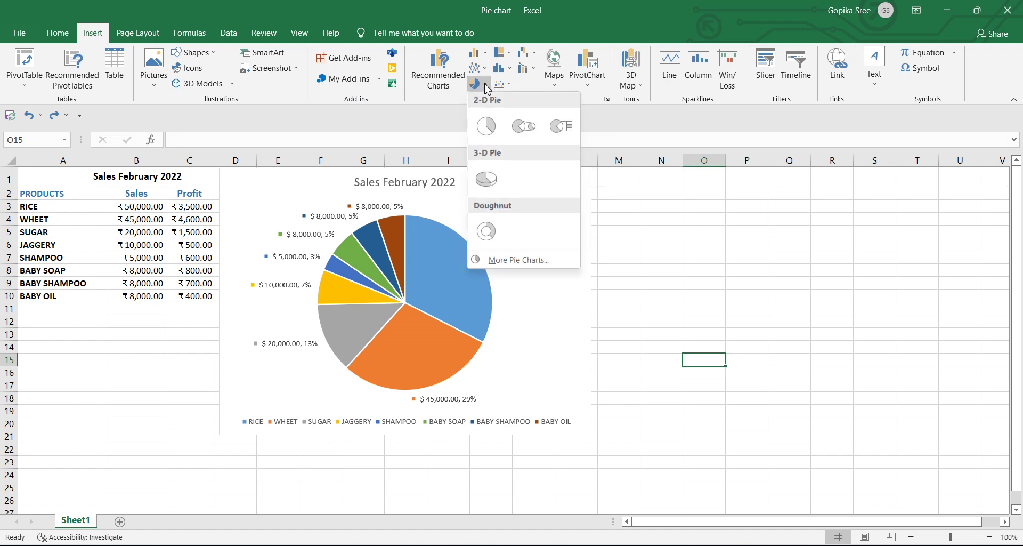
pyautogui.click(486, 128)
pyautogui.moveTo(541, 267)
pyautogui.mouseDown()
pyautogui.moveTo(808, 180)
pyautogui.moveTo(784, 188)
pyautogui.mouseUp()
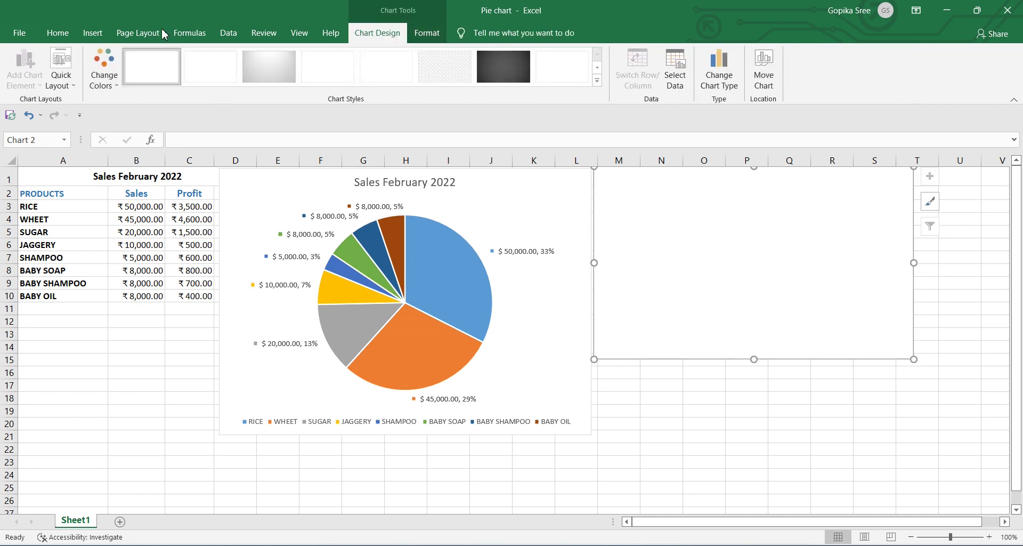
# - Add a series named Profit with the profit figures C3:C10 as values
pyautogui.rightClick(669, 241)
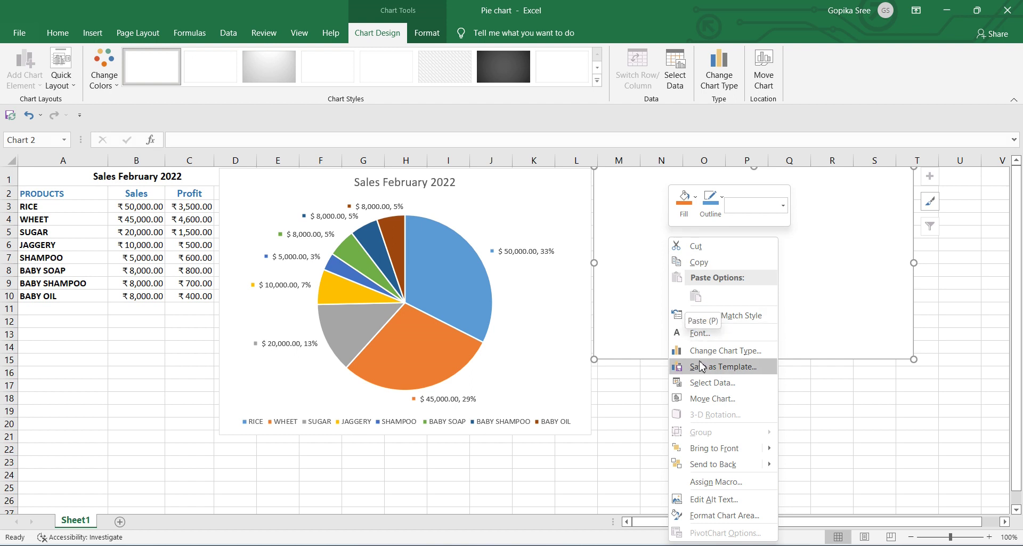
pyautogui.click(705, 383)
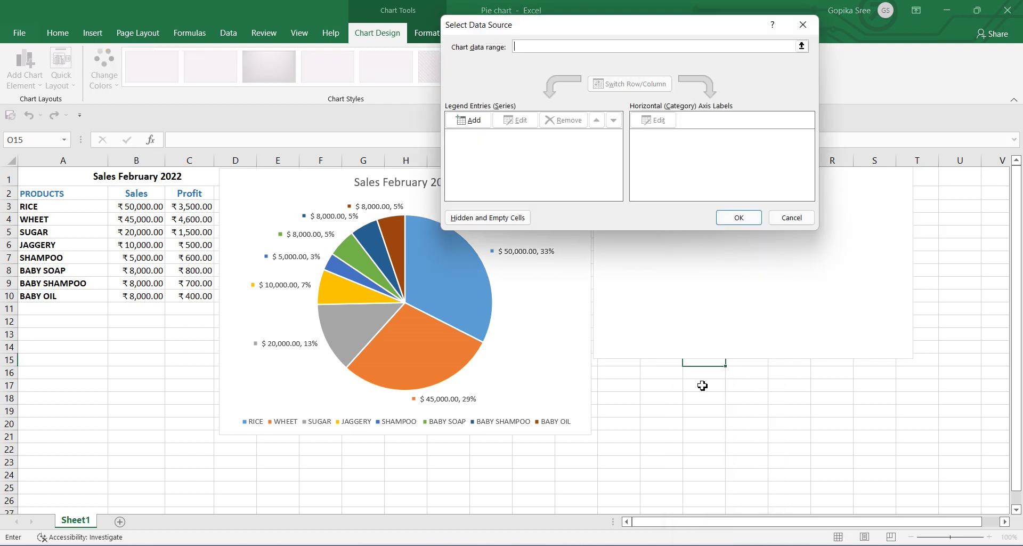
pyautogui.click(466, 120)
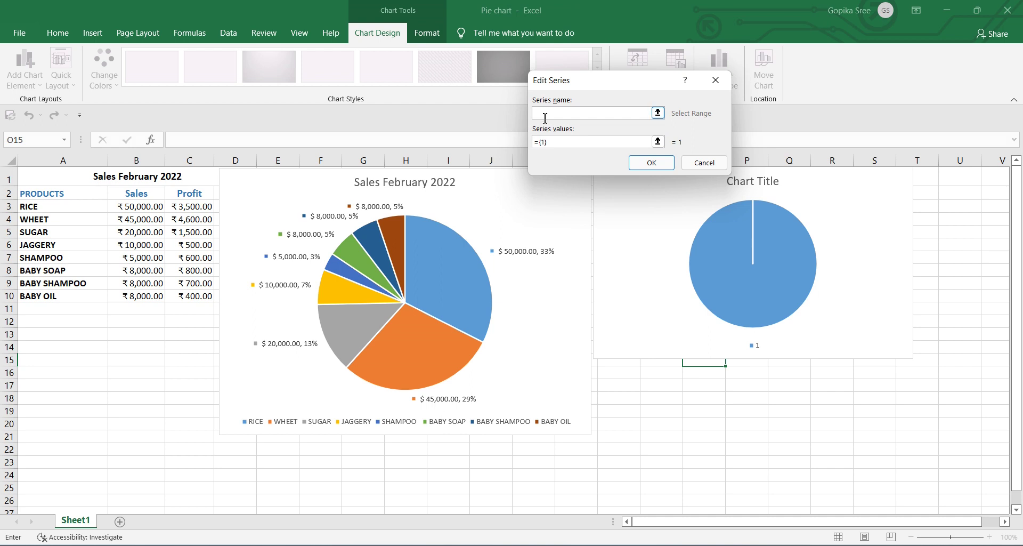
pyautogui.click(193, 195)
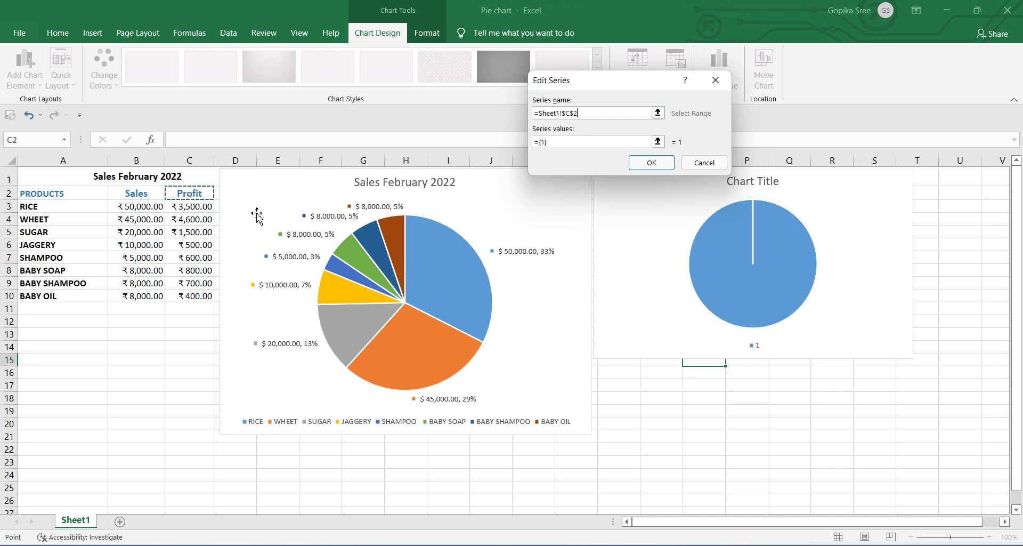
pyautogui.click(551, 143)
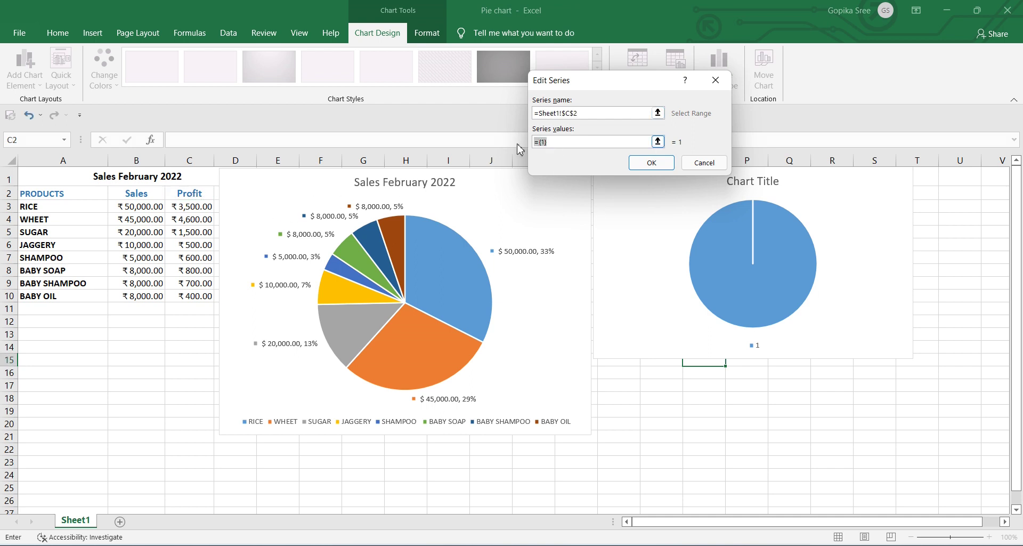
pyautogui.press('BackSpace')
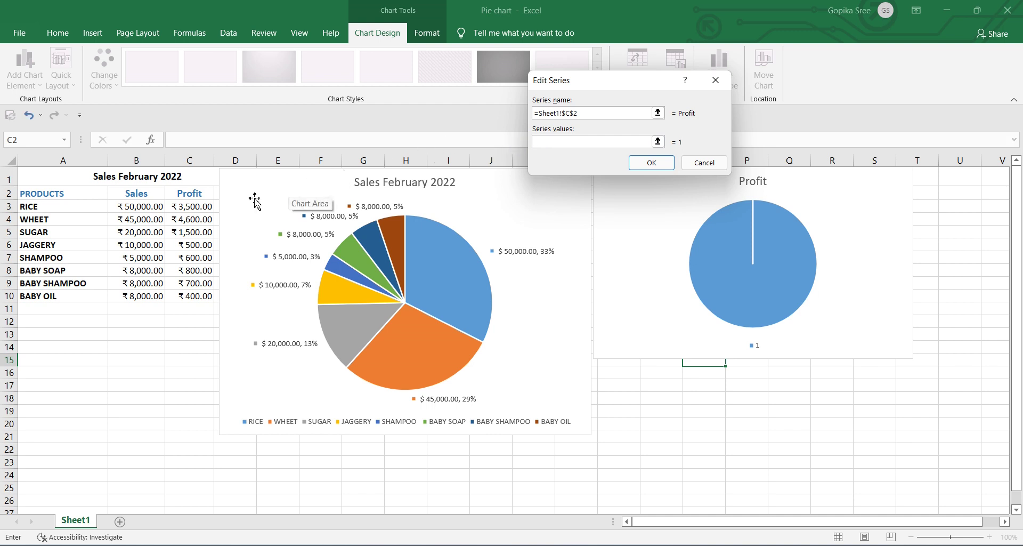
pyautogui.moveTo(197, 208); pyautogui.dragTo(177, 294)
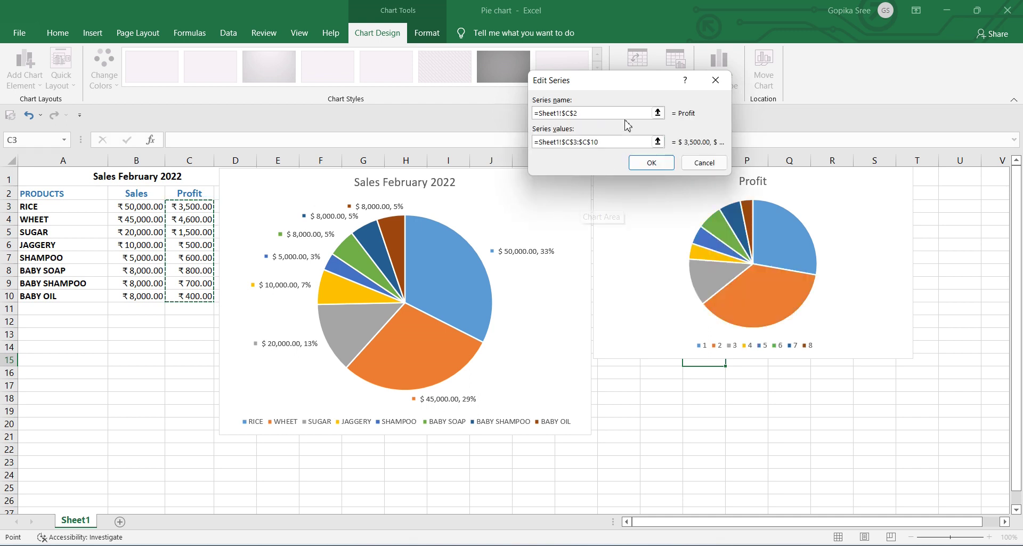
pyautogui.click(651, 163)
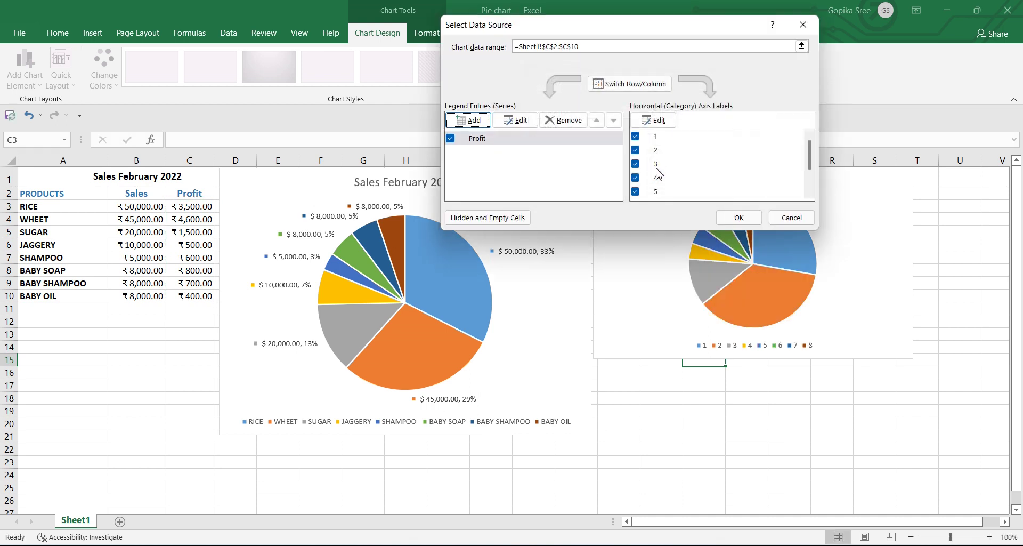
# - Use the product names A3:A10 as the Profit chart's slice labels
pyautogui.click(657, 121)
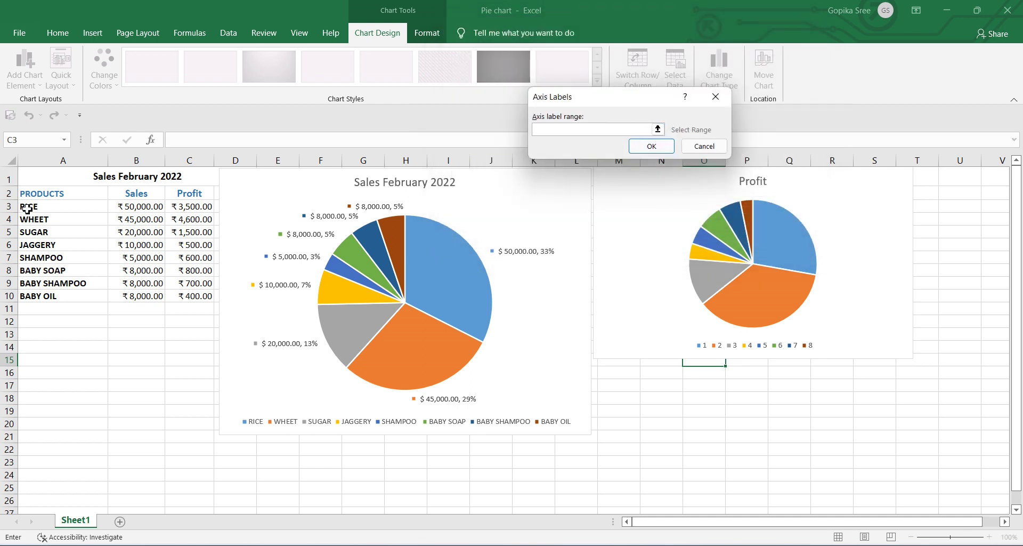
pyautogui.moveTo(30, 208); pyautogui.dragTo(23, 296)
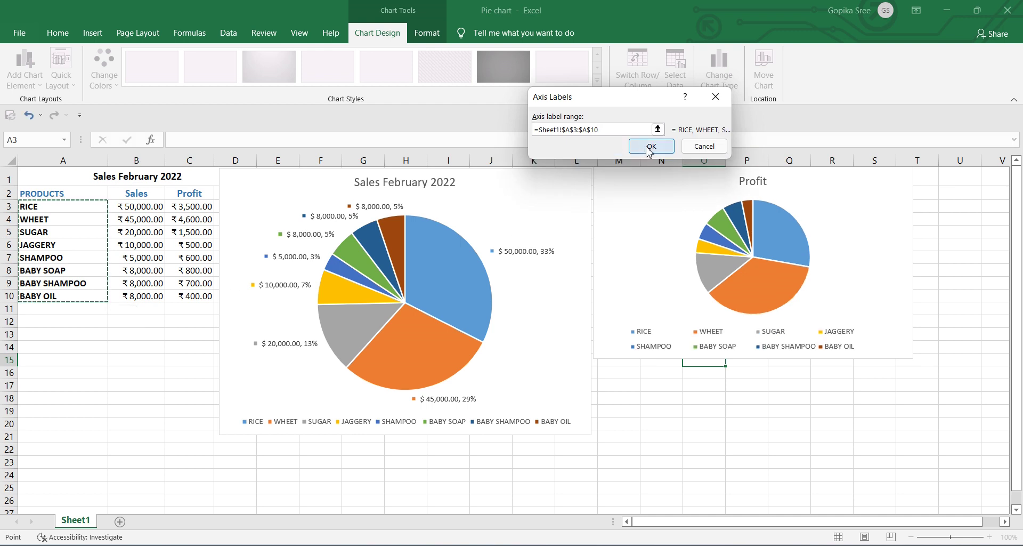
pyautogui.click(651, 146)
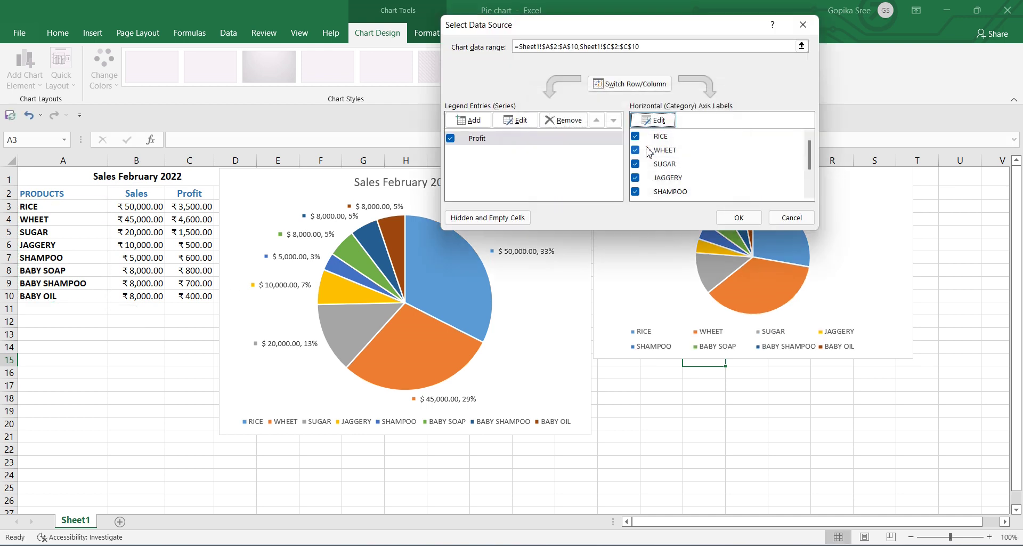
pyautogui.click(739, 218)
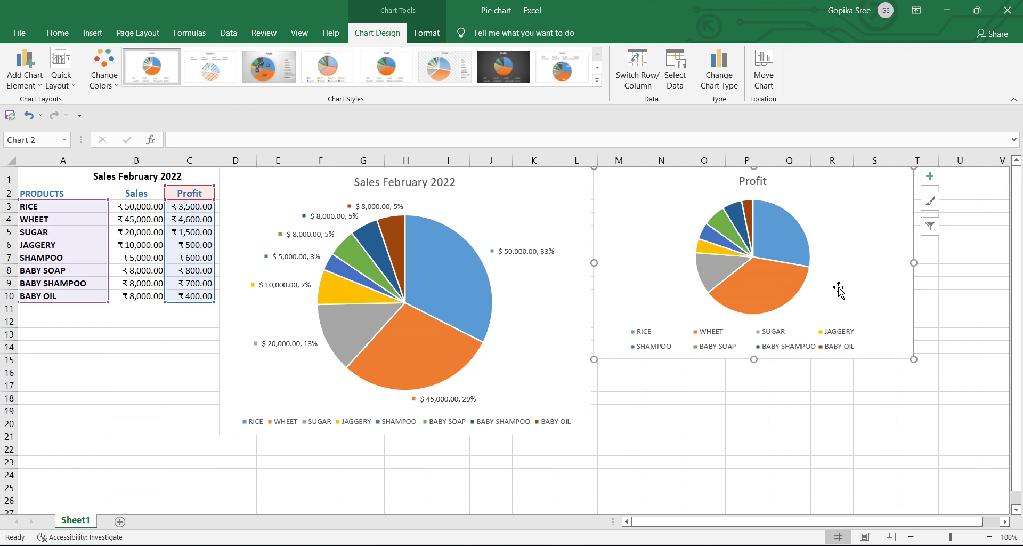
# - Enlarge the Profit chart downward and outward, adjusting its bottom edge
pyautogui.moveTo(914, 361); pyautogui.dragTo(934, 436)
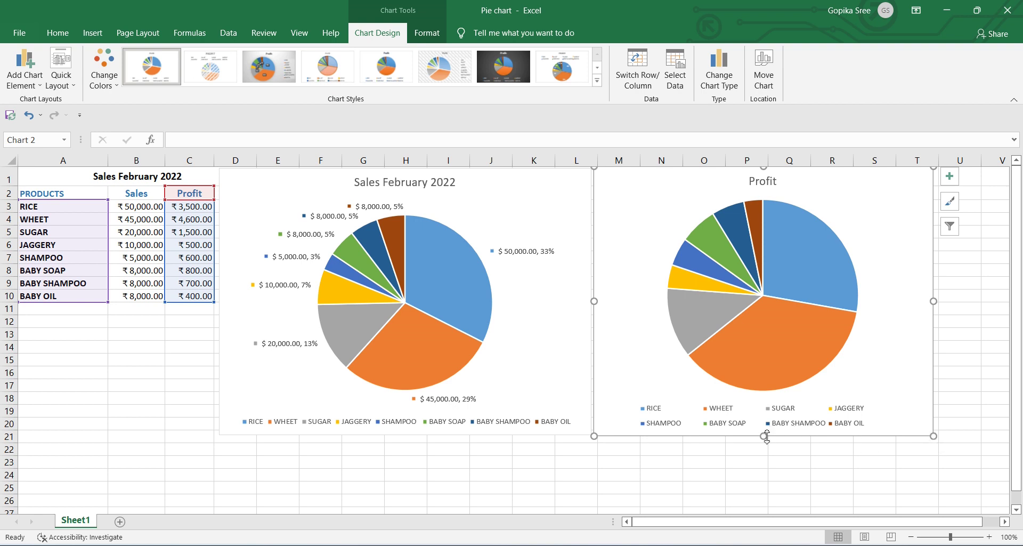
pyautogui.moveTo(765, 436); pyautogui.dragTo(763, 434)
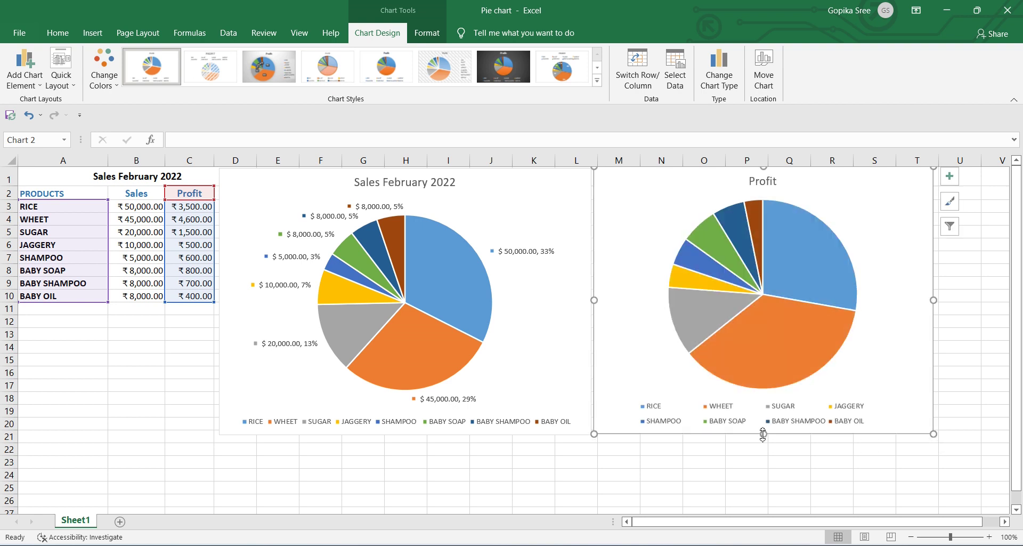
pyautogui.click(736, 462)
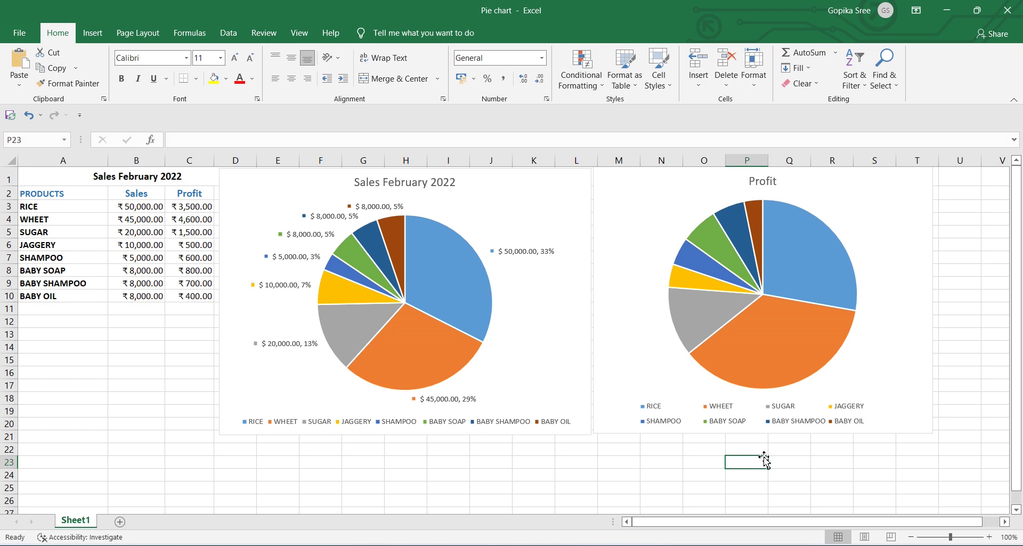
pyautogui.click(889, 229)
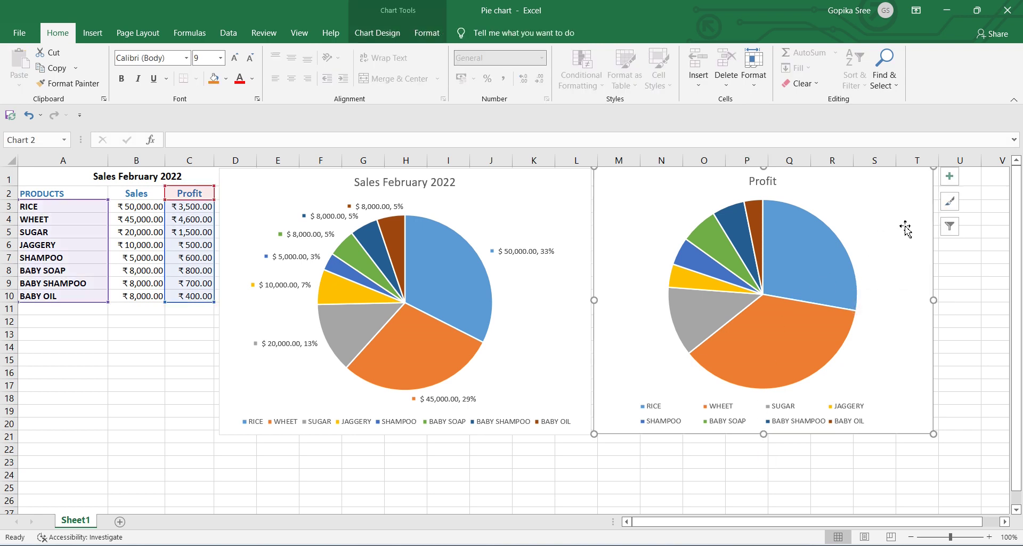
# - Add Profit data labels with percentages and colour keys, then widen the chart
pyautogui.click(950, 178)
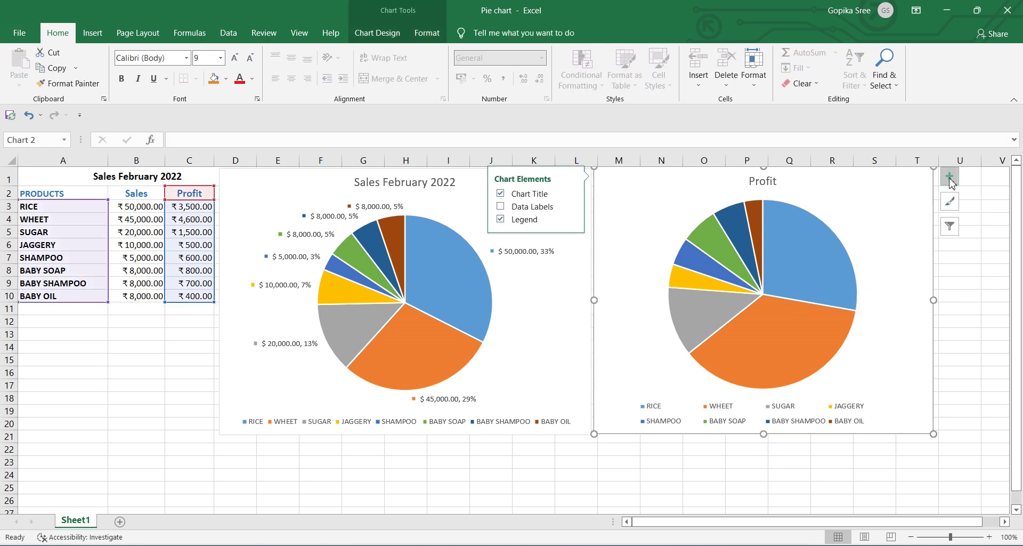
pyautogui.click(571, 206)
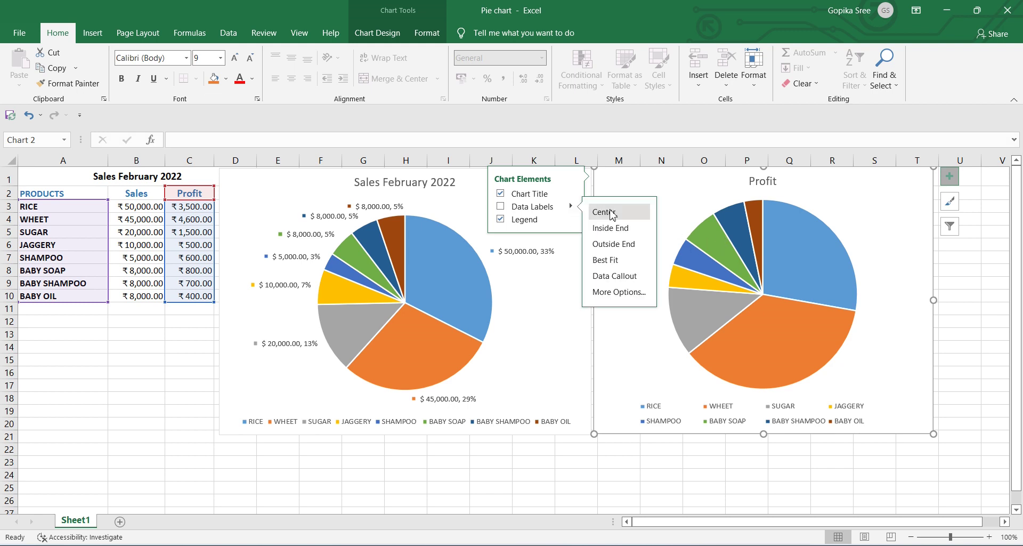
pyautogui.click(618, 292)
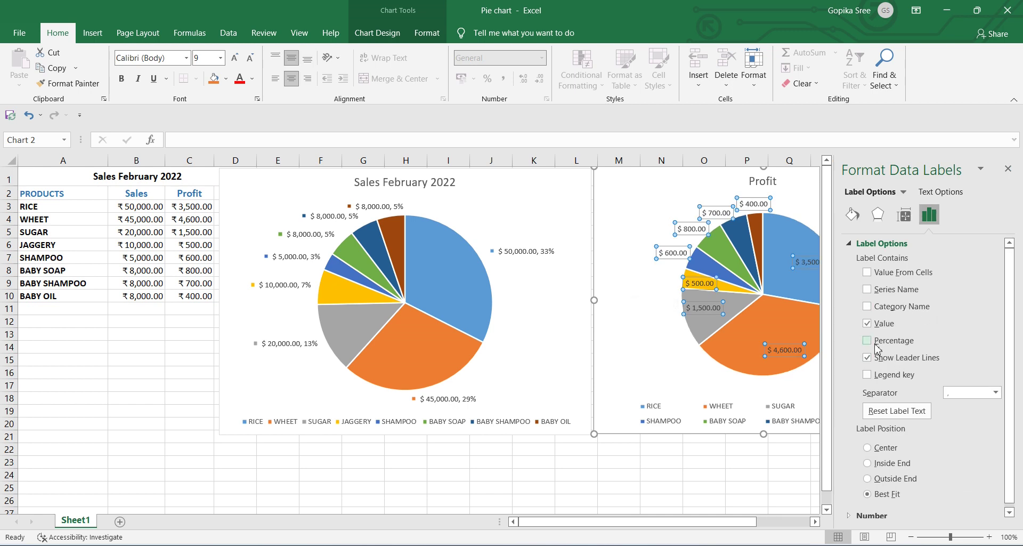
pyautogui.click(867, 341)
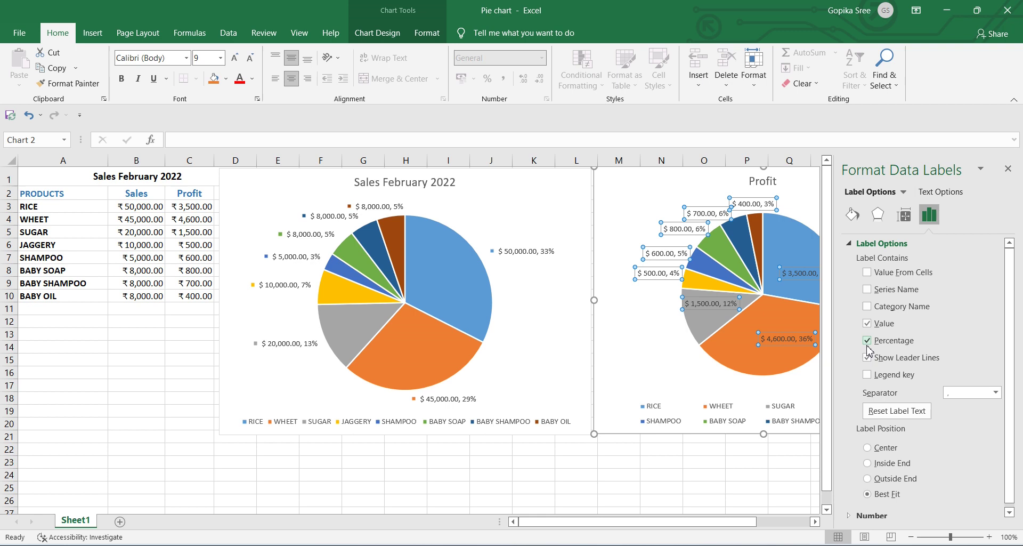
pyautogui.click(868, 375)
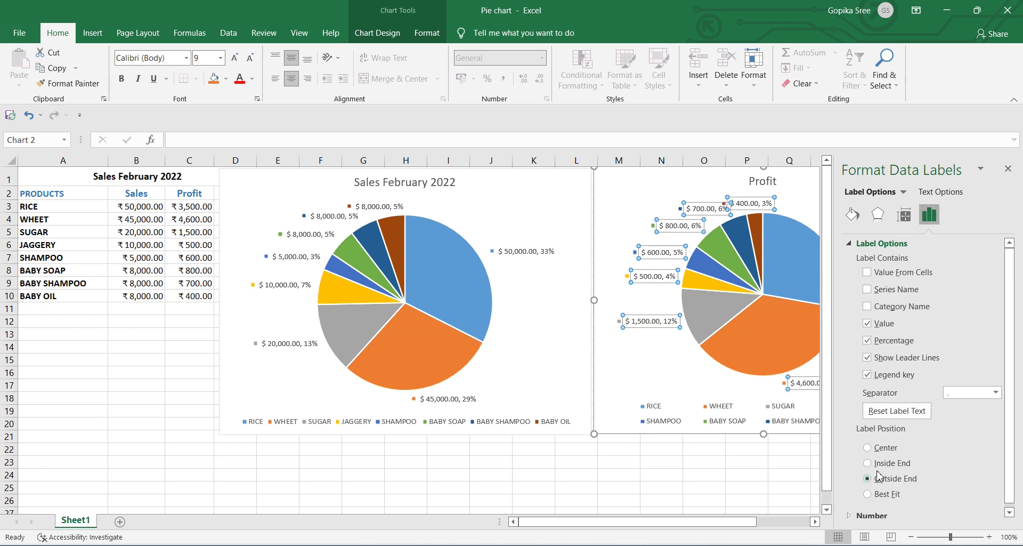
pyautogui.click(1008, 169)
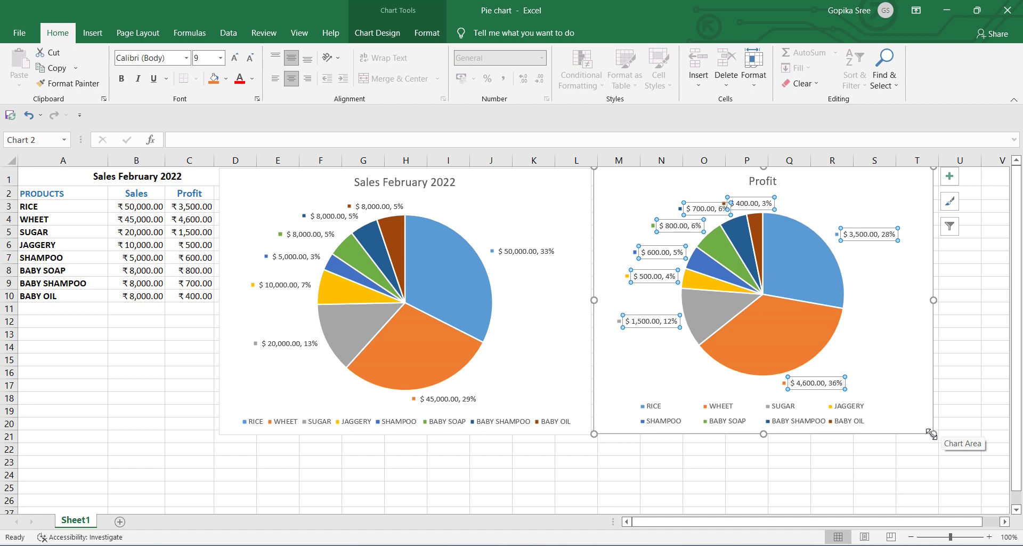
pyautogui.moveTo(932, 435); pyautogui.dragTo(965, 438)
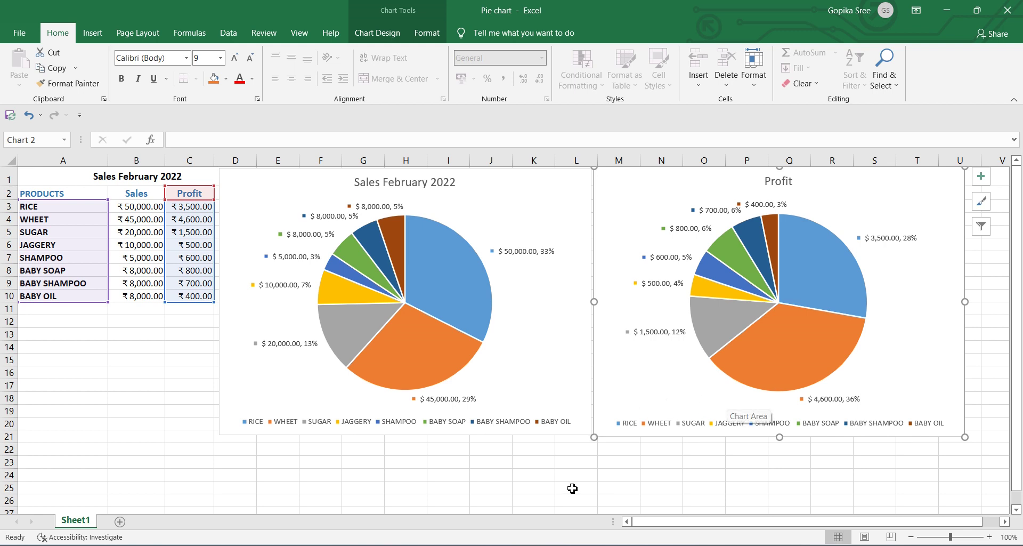
pyautogui.doubleClick(517, 322)
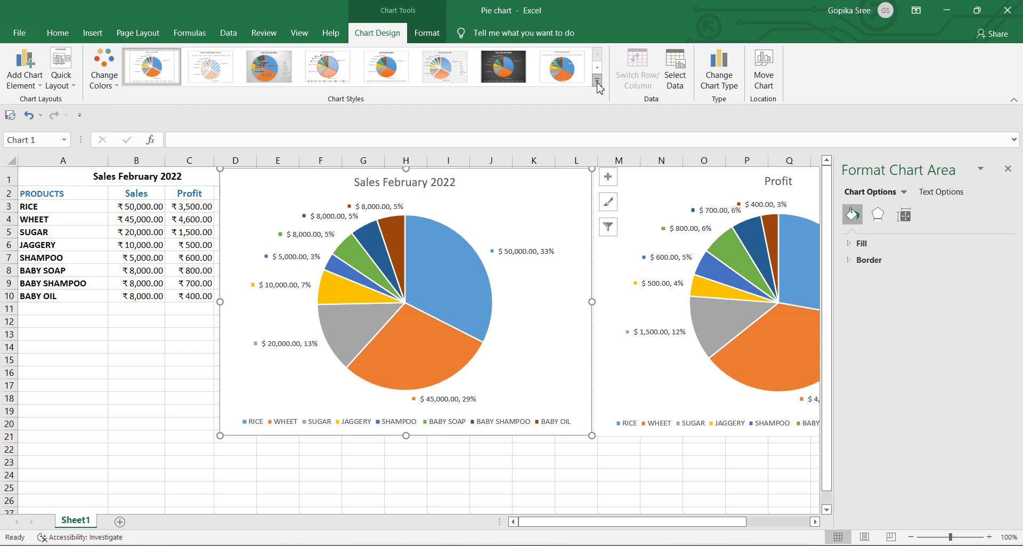
pyautogui.click(597, 68)
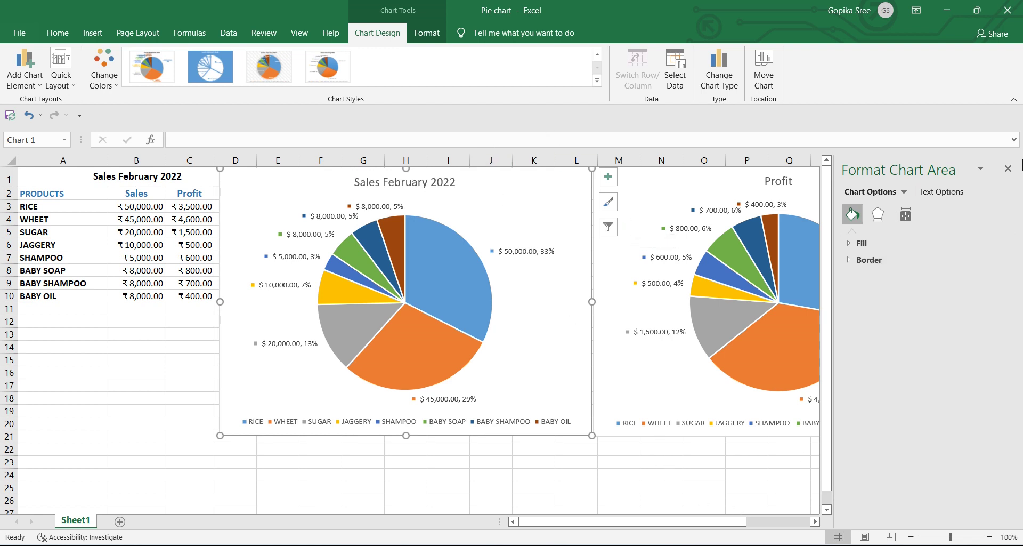
pyautogui.click(1009, 169)
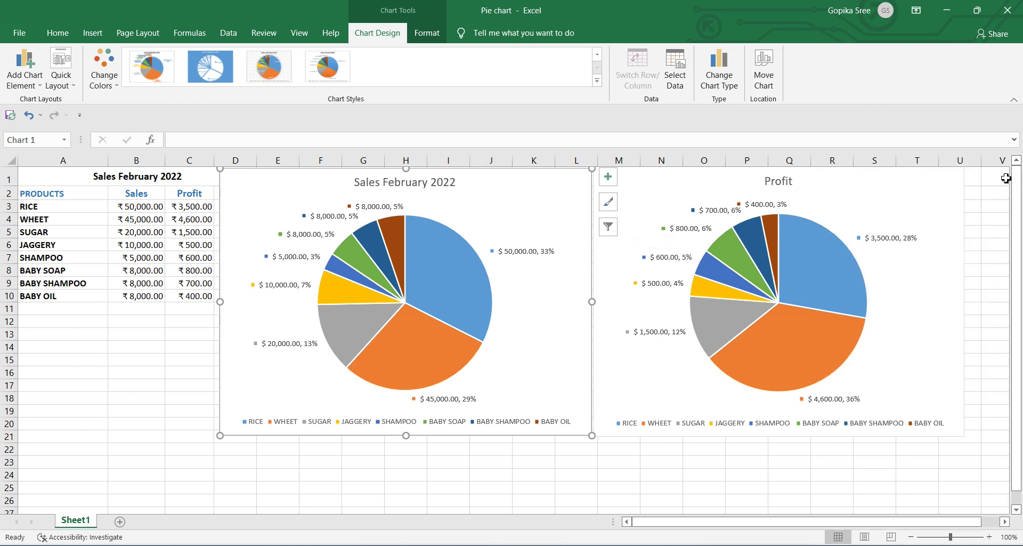
pyautogui.click(710, 483)
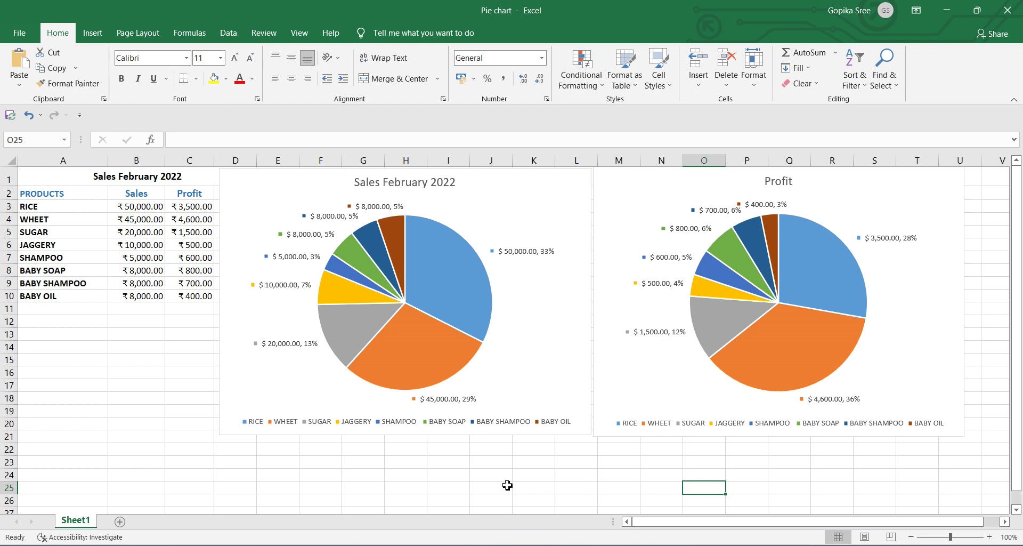
pyautogui.click(364, 462)
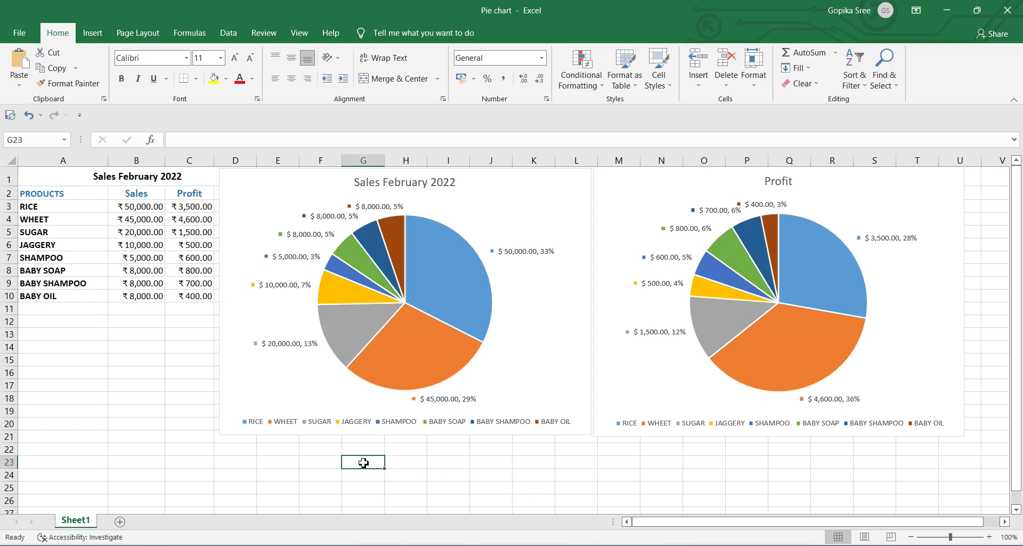
pyautogui.click(325, 461)
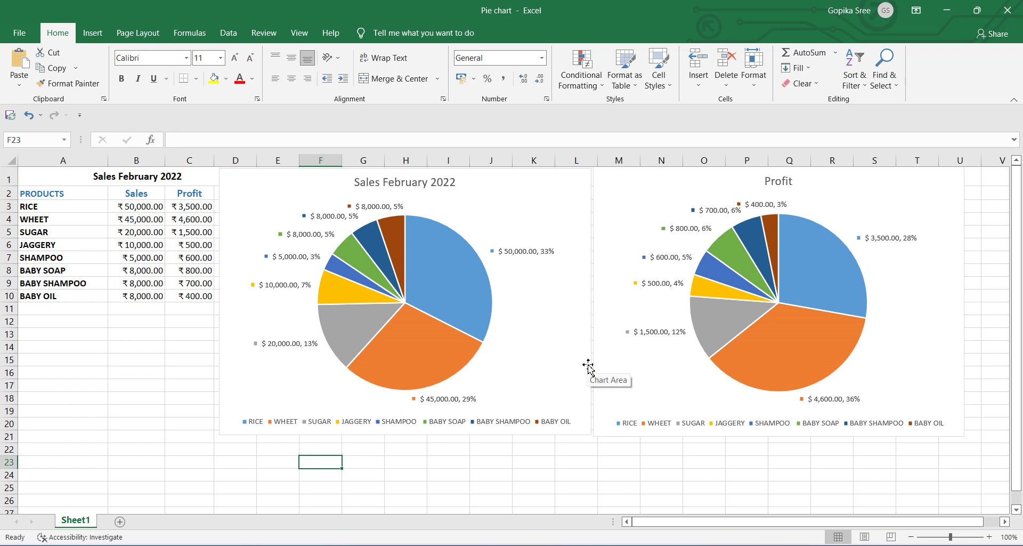
pyautogui.click(535, 320)
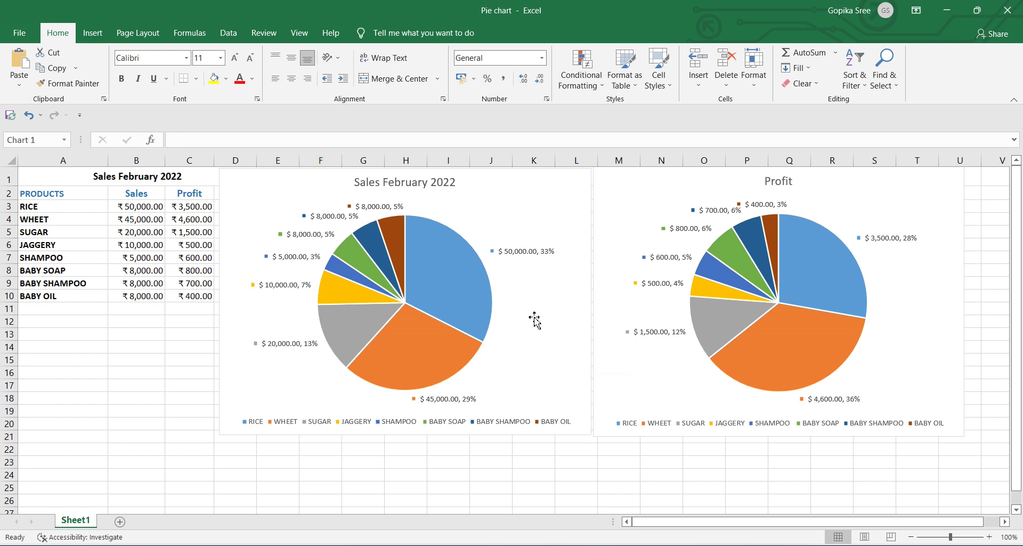
pyautogui.click(922, 343)
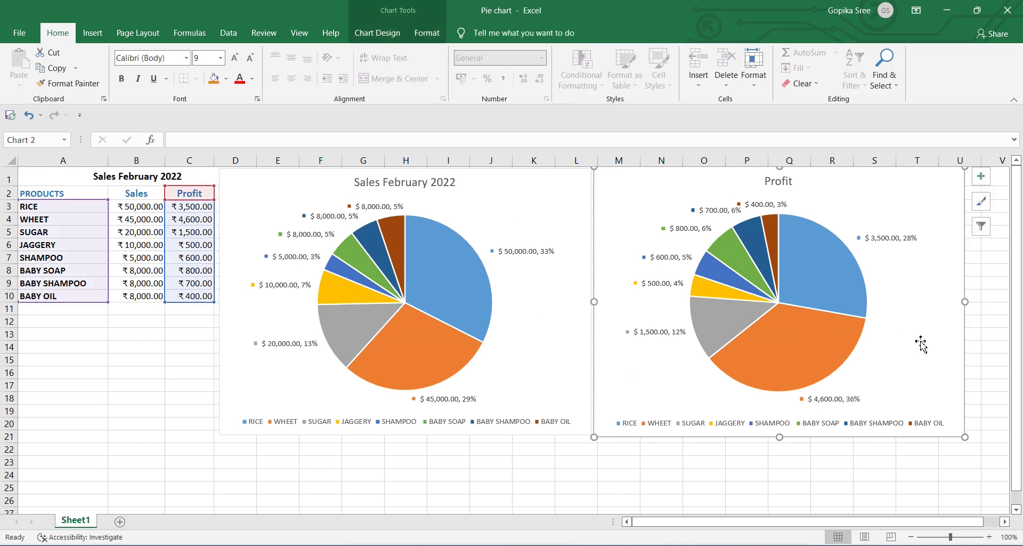